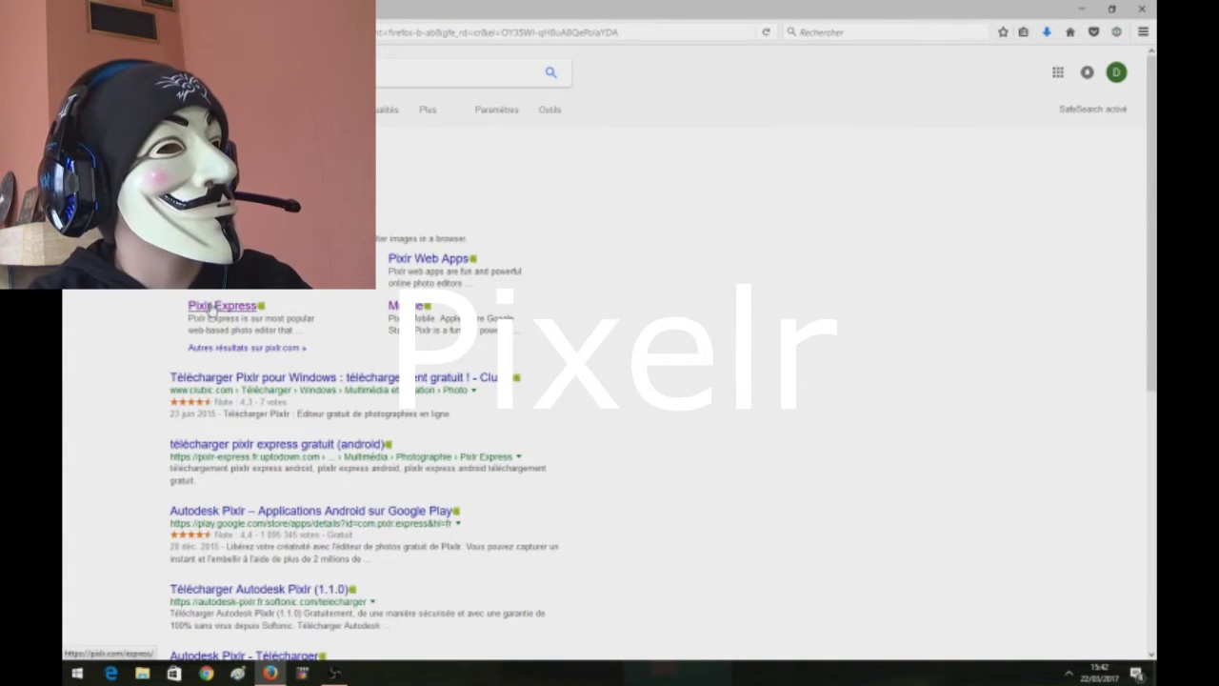
# Step: Open Pixlr Express and load the galaxy image with the black moustache from the miniature yt folder
pyautogui.click(211, 306)
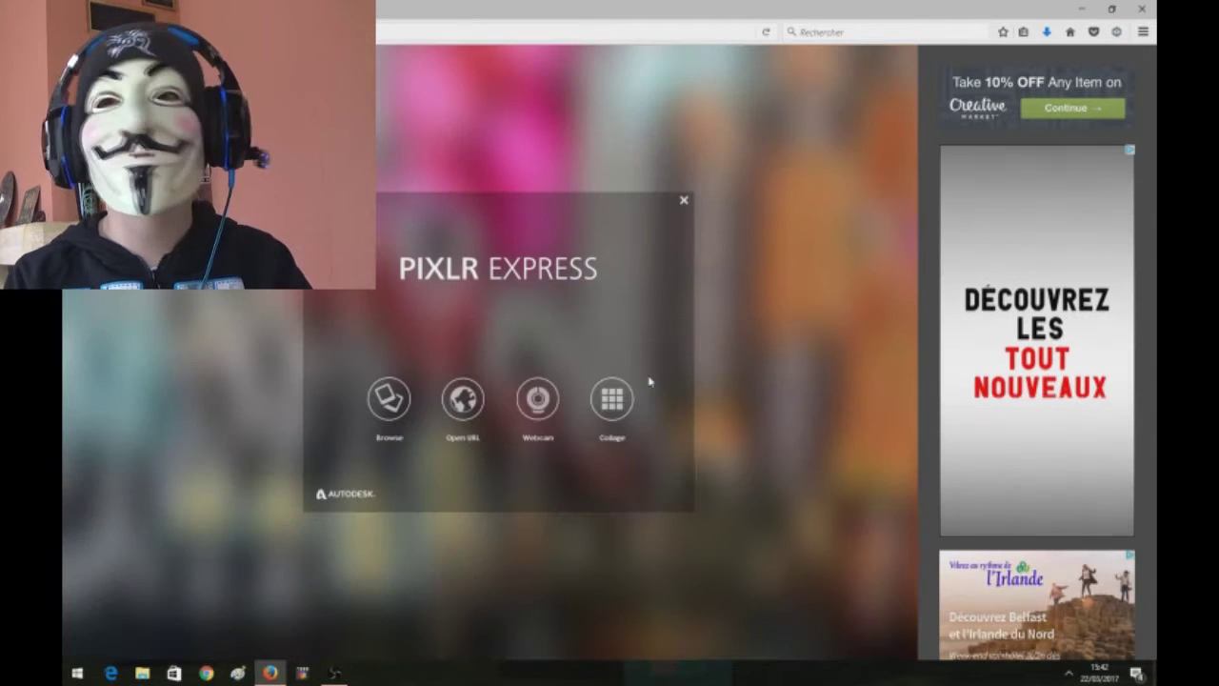
pyautogui.click(385, 404)
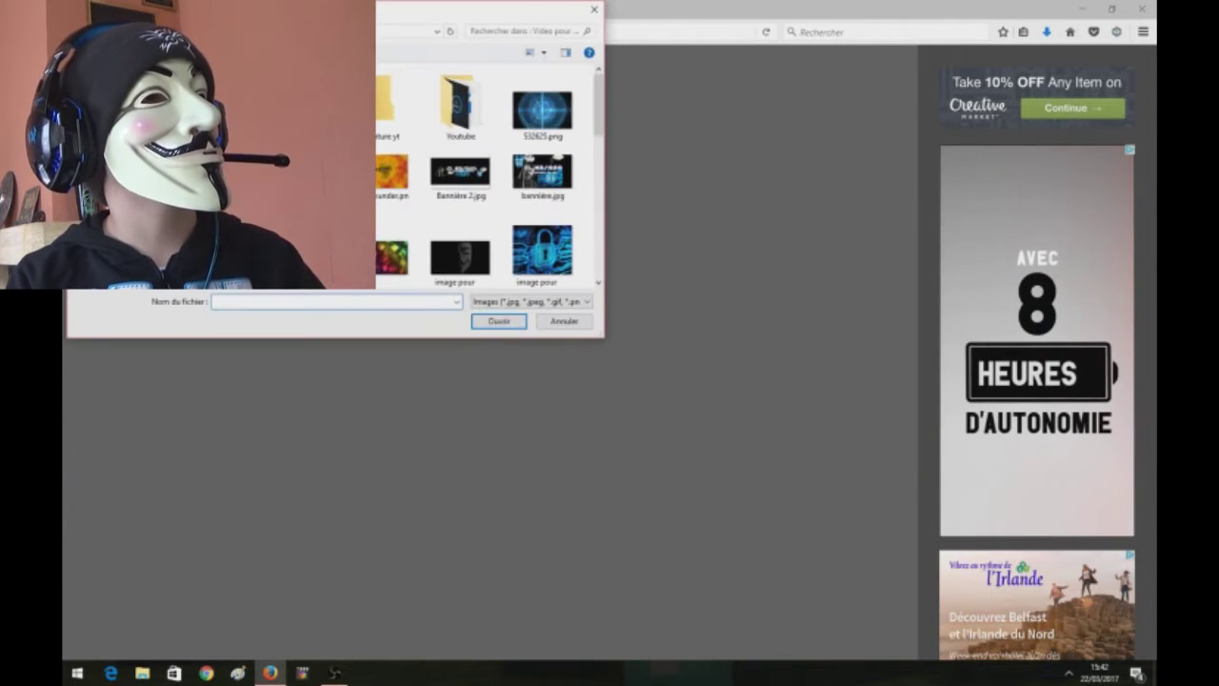
pyautogui.scroll(-2, 441, 205)
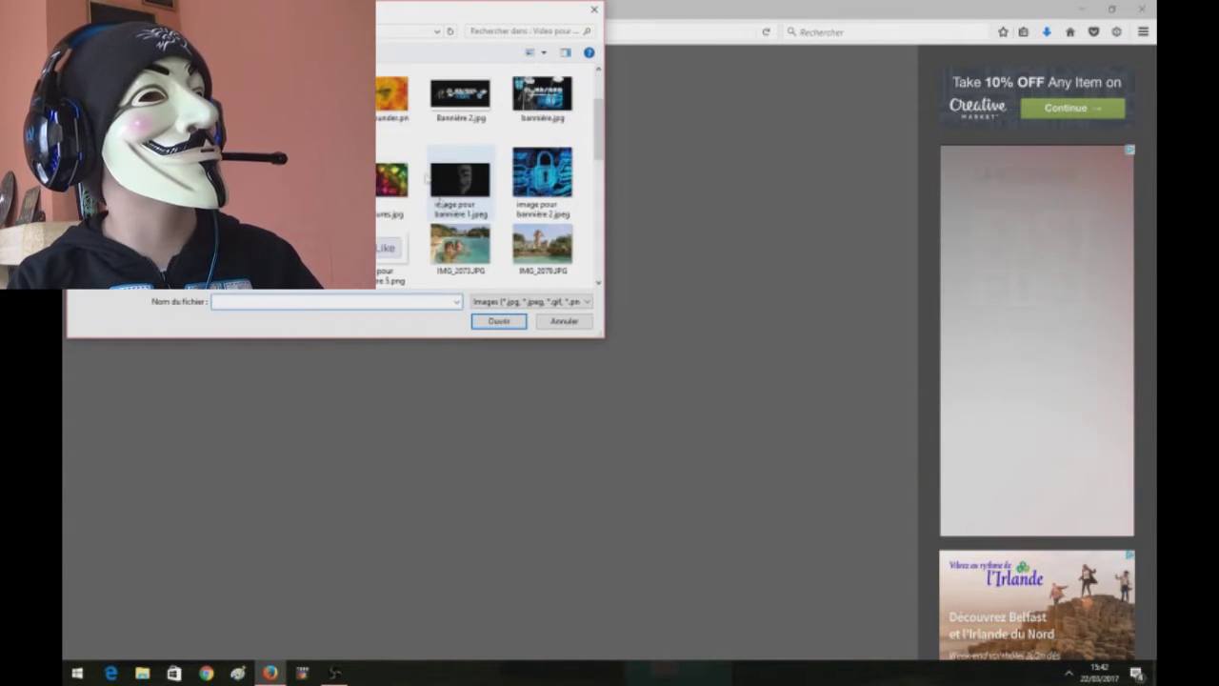
pyautogui.scroll(2, 441, 204)
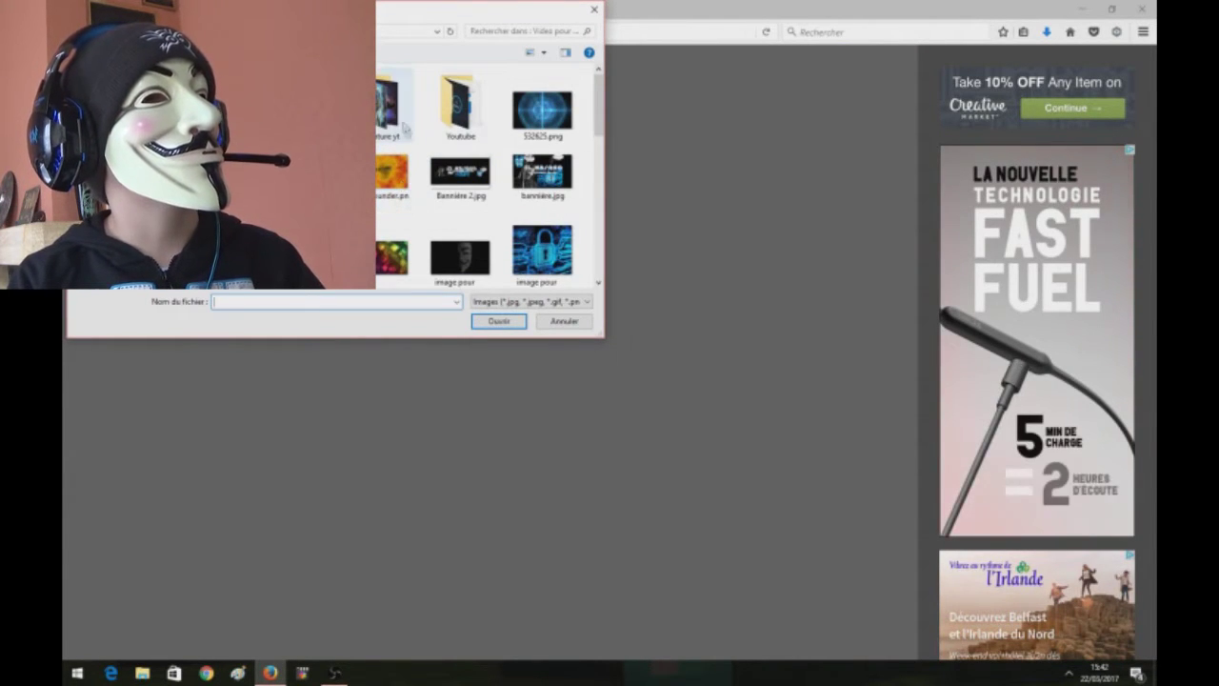
pyautogui.scroll(-8, 433, 204)
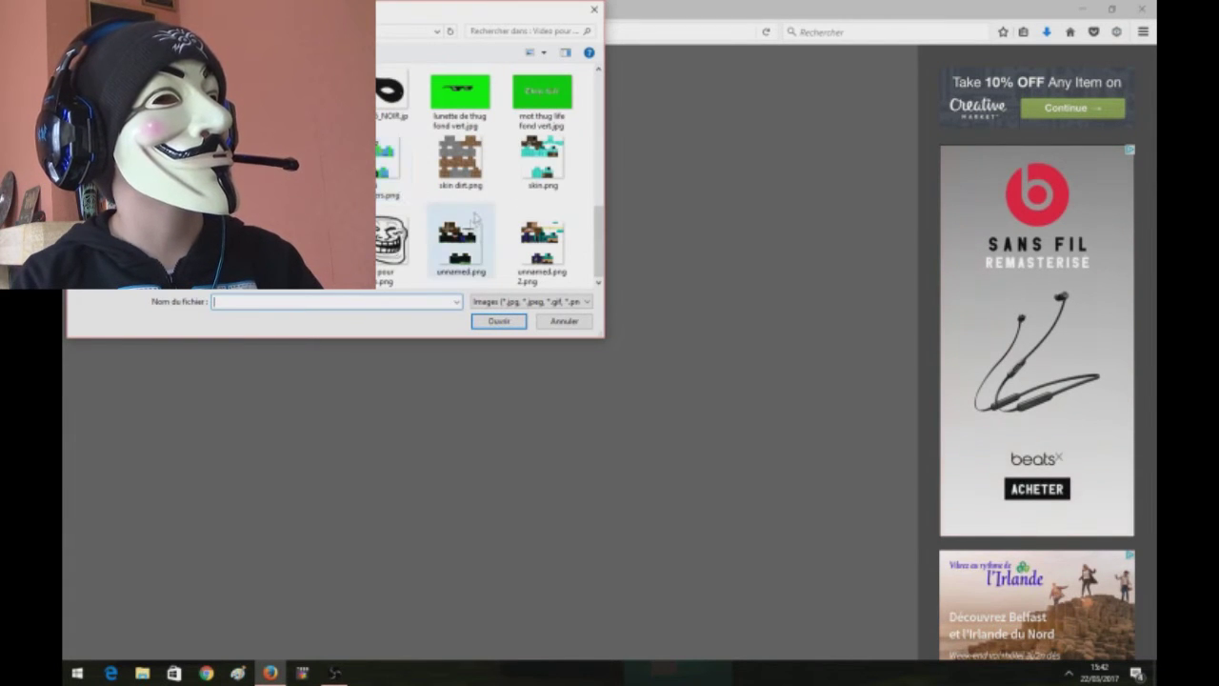
pyautogui.scroll(6, 471, 225)
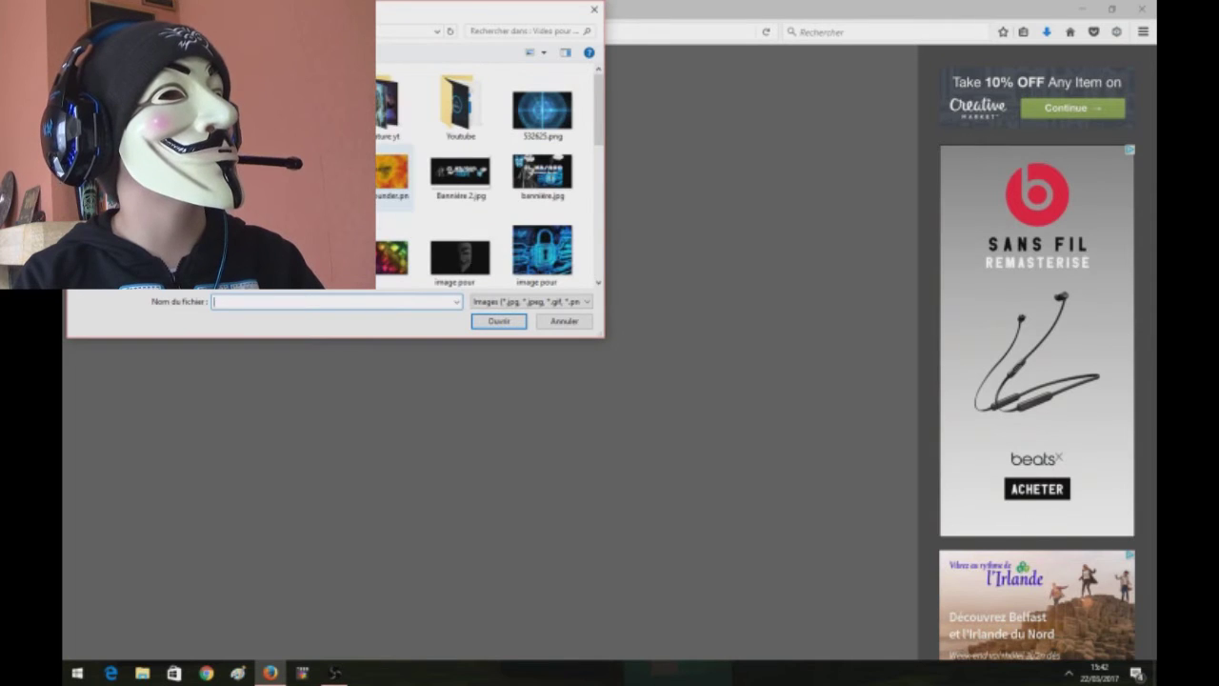
pyautogui.doubleClick(386, 141)
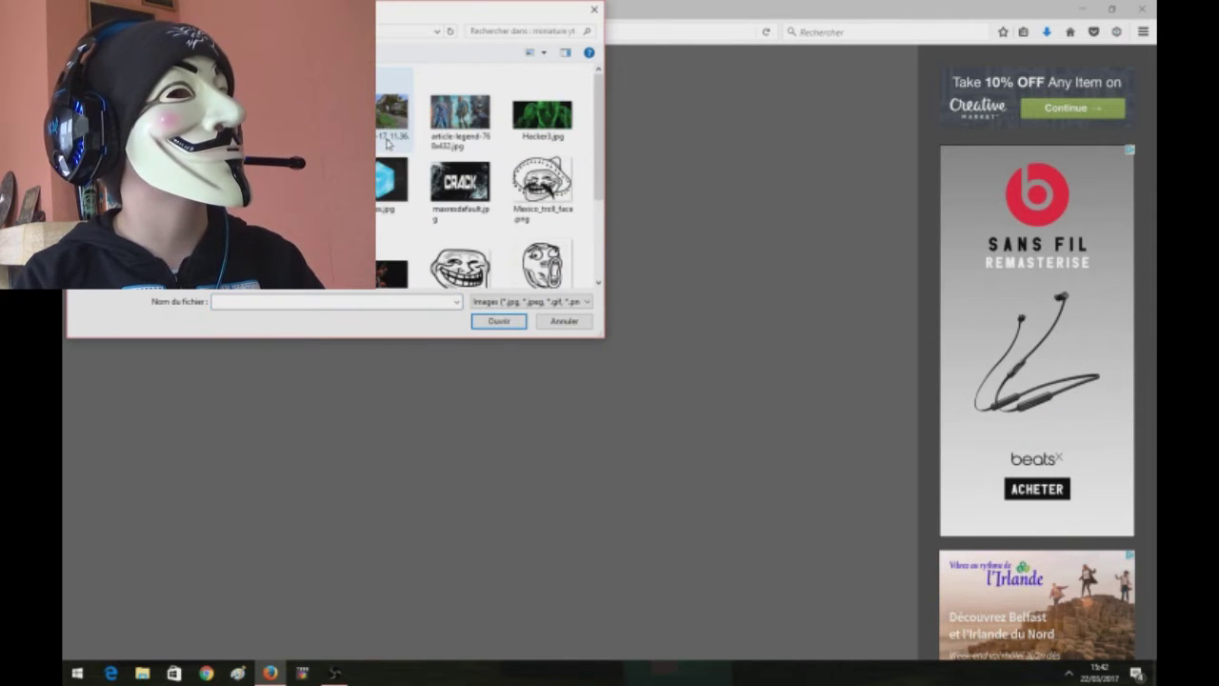
pyautogui.scroll(-3, 429, 190)
pyautogui.scroll(3, 499, 277)
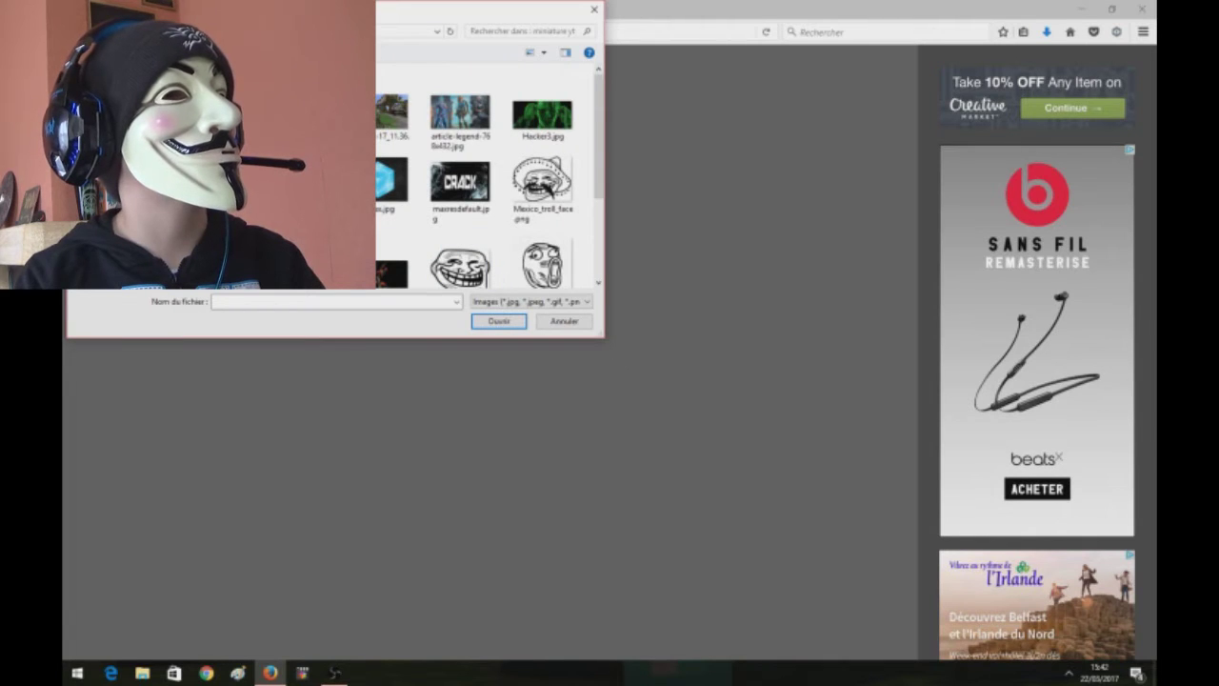
pyautogui.click(395, 272)
pyautogui.click(501, 324)
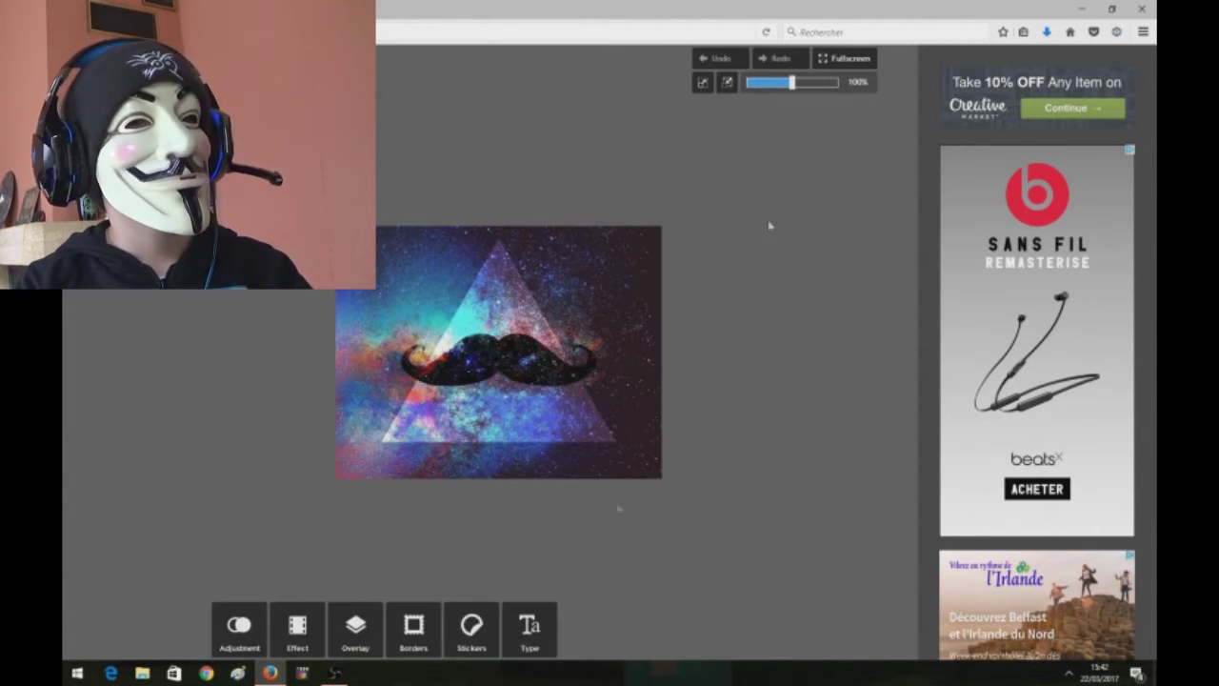
# Step: Start a new text in the Grunge style and set its font to Zero and Zero Is
pyautogui.click(798, 88)
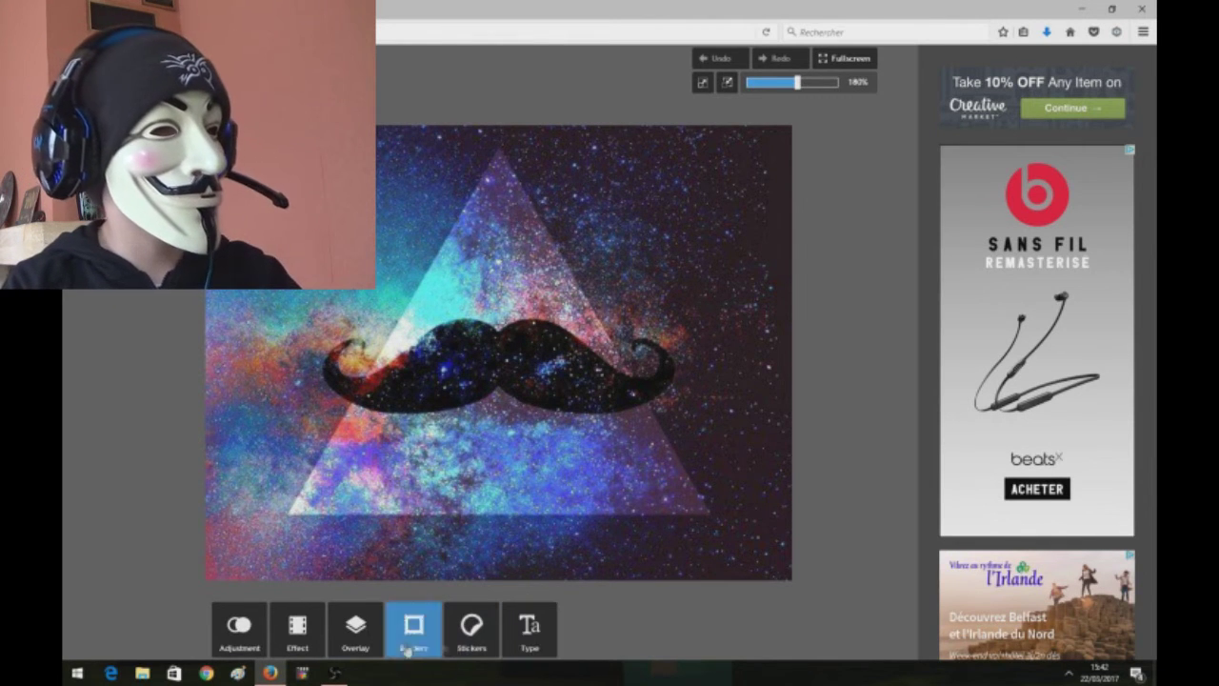
pyautogui.click(541, 625)
pyautogui.click(421, 575)
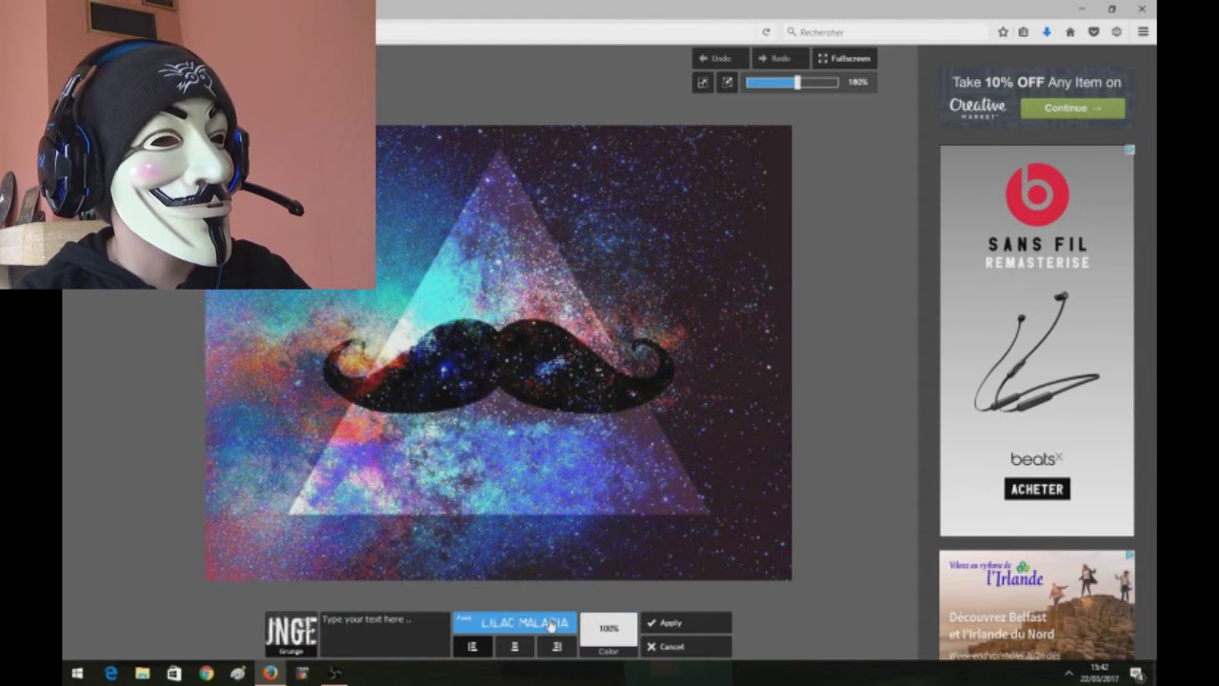
pyautogui.click(533, 623)
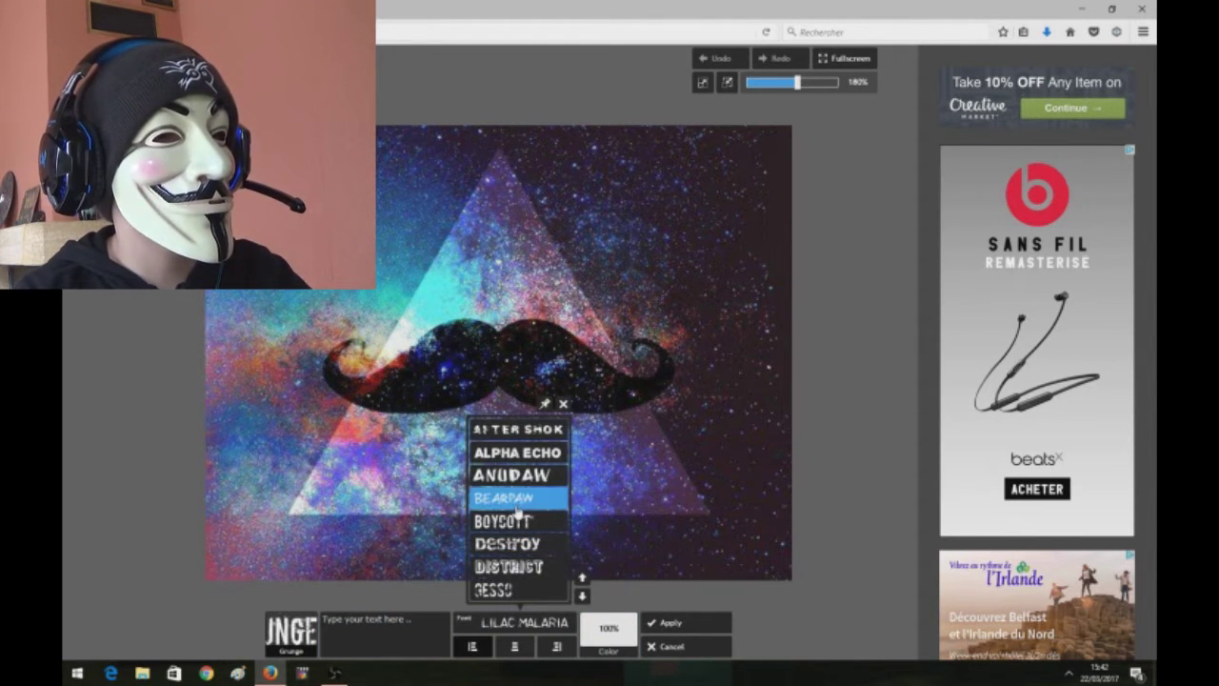
pyautogui.click(582, 596)
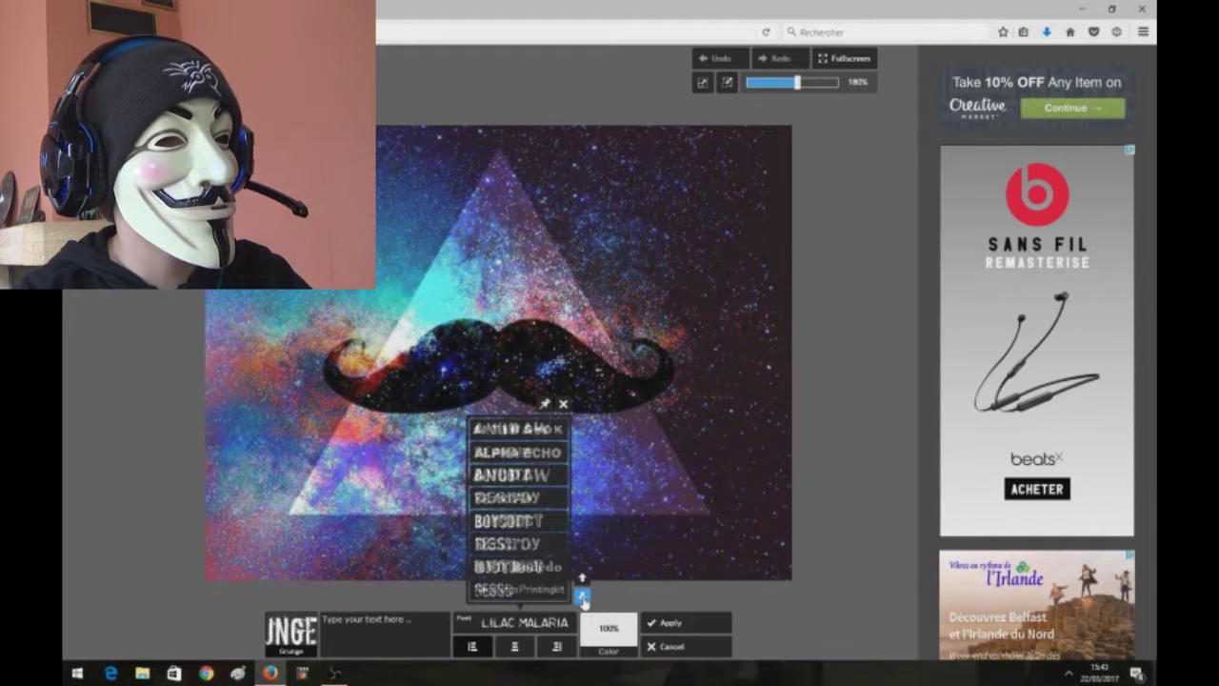
pyautogui.click(582, 595)
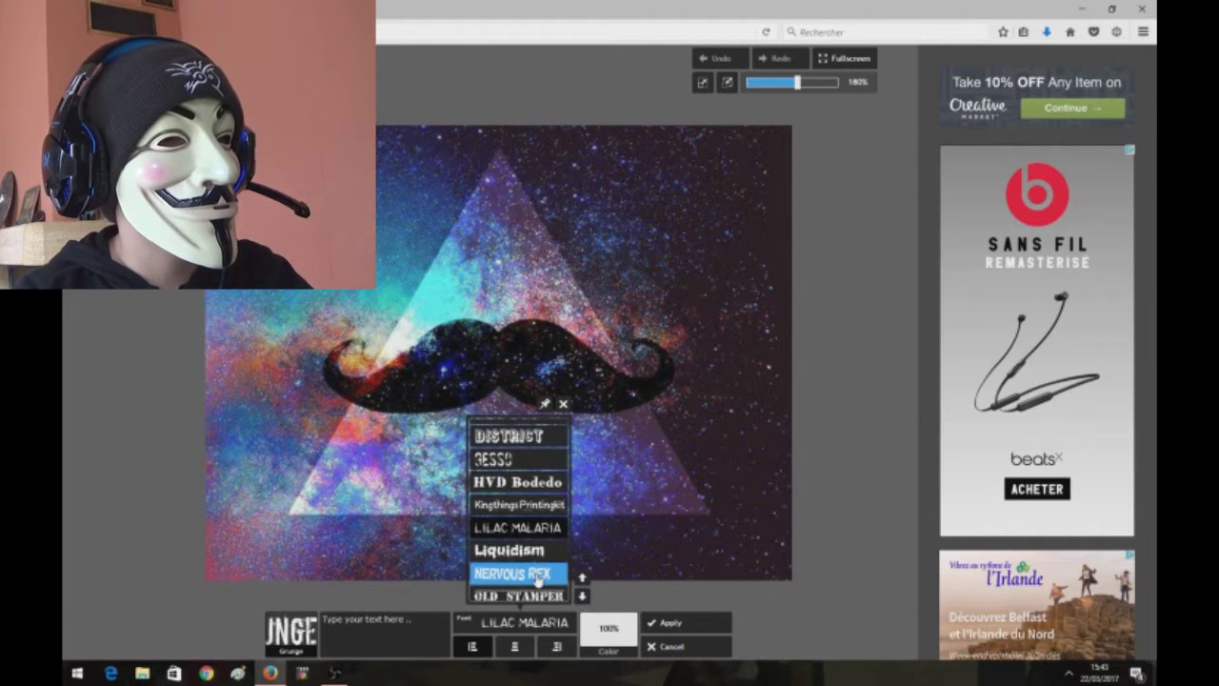
pyautogui.click(582, 595)
pyautogui.click(582, 595)
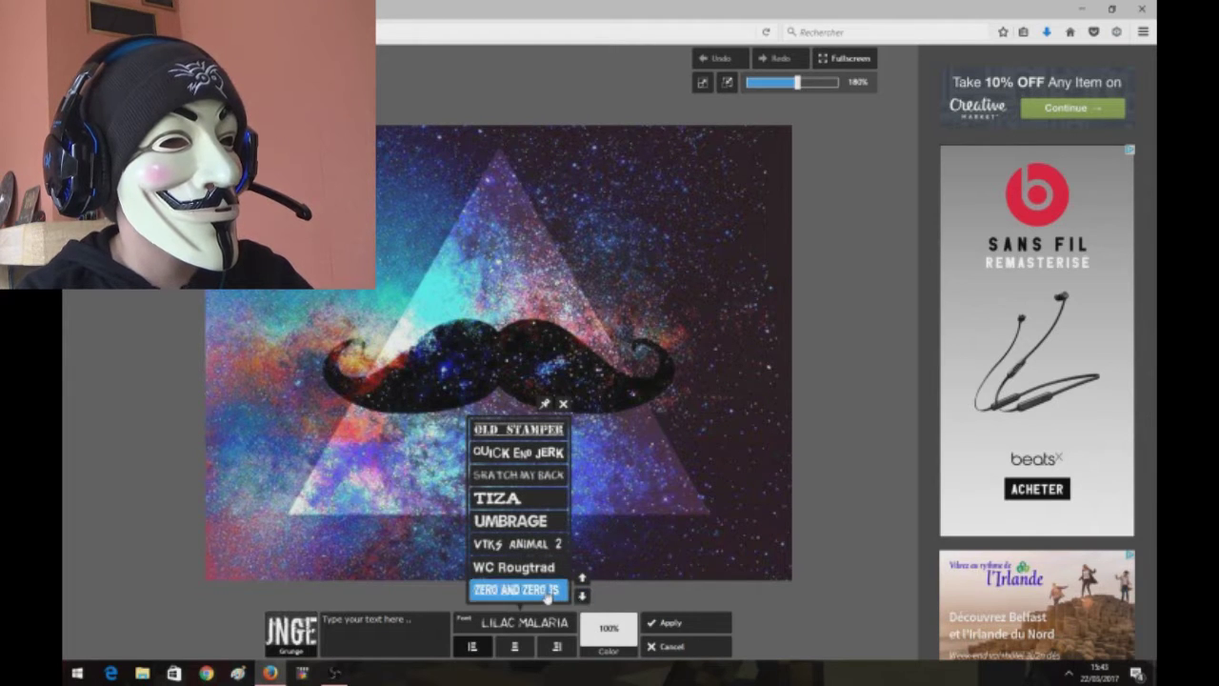
pyautogui.click(548, 592)
# Step: Enter the text COMMENT and place it, tilted upward to the right, in the upper-left area of the image
pyautogui.click(353, 629)
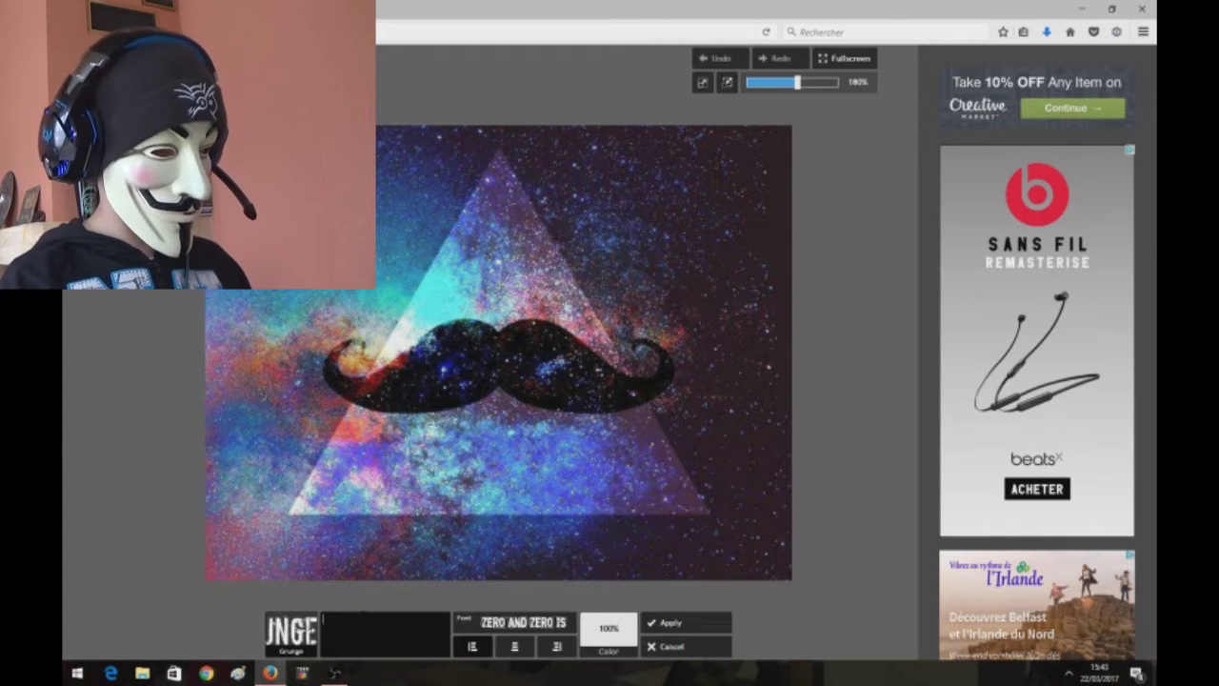
pyautogui.write('C')
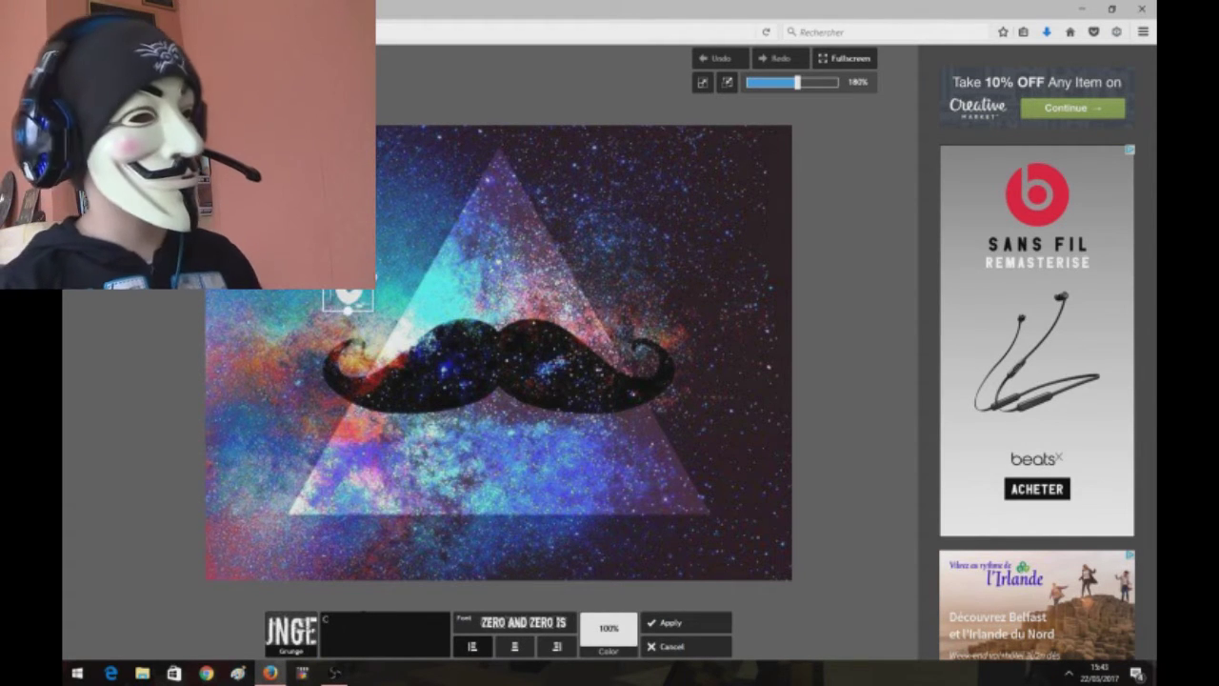
pyautogui.write('O')
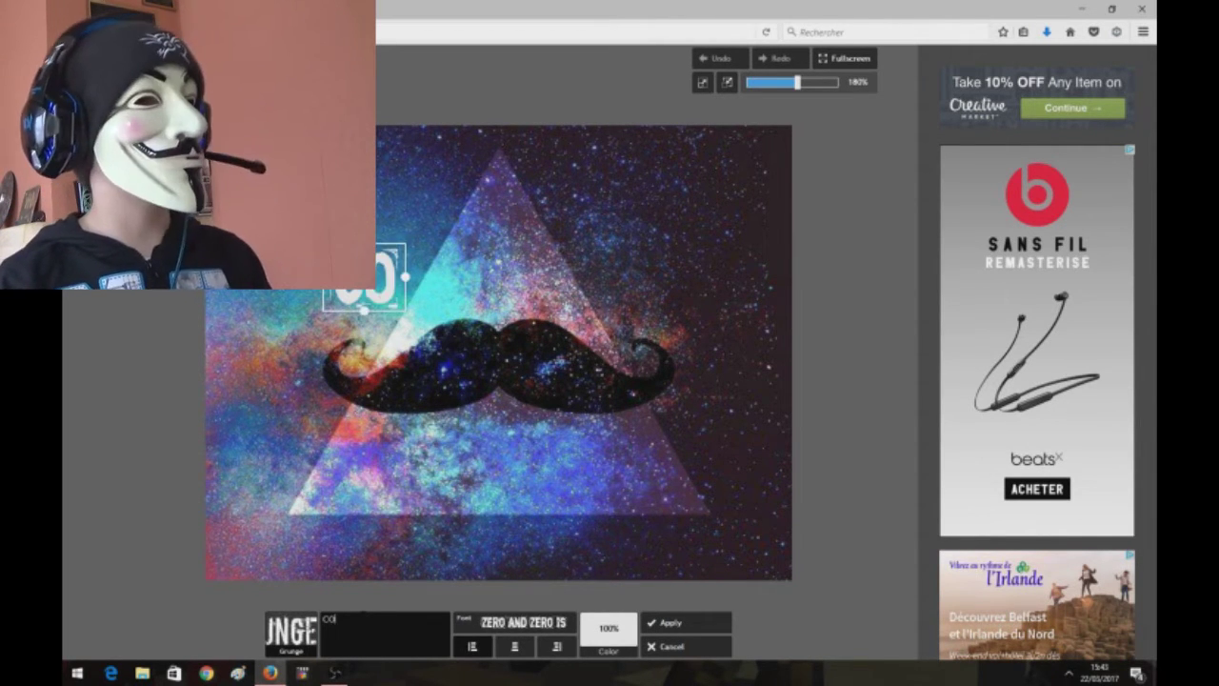
pyautogui.write('MMENT')
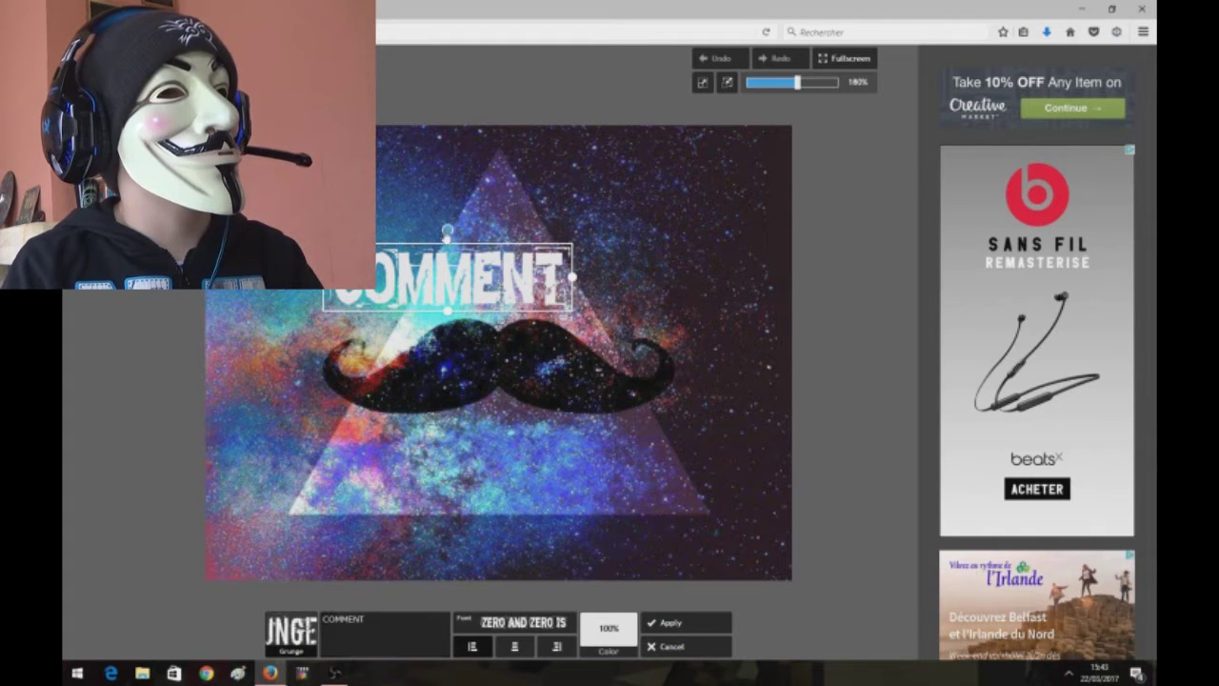
pyautogui.moveTo(448, 234); pyautogui.dragTo(429, 236)
pyautogui.moveTo(455, 278); pyautogui.dragTo(401, 261)
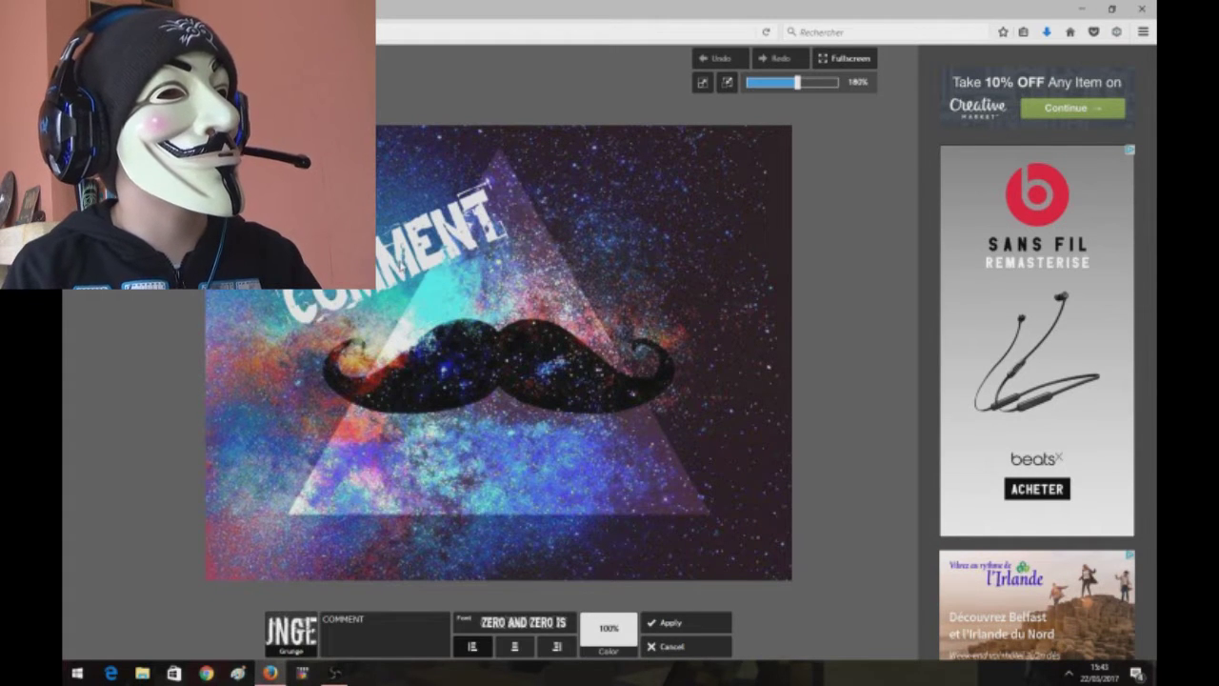
pyautogui.moveTo(400, 261); pyautogui.dragTo(383, 243)
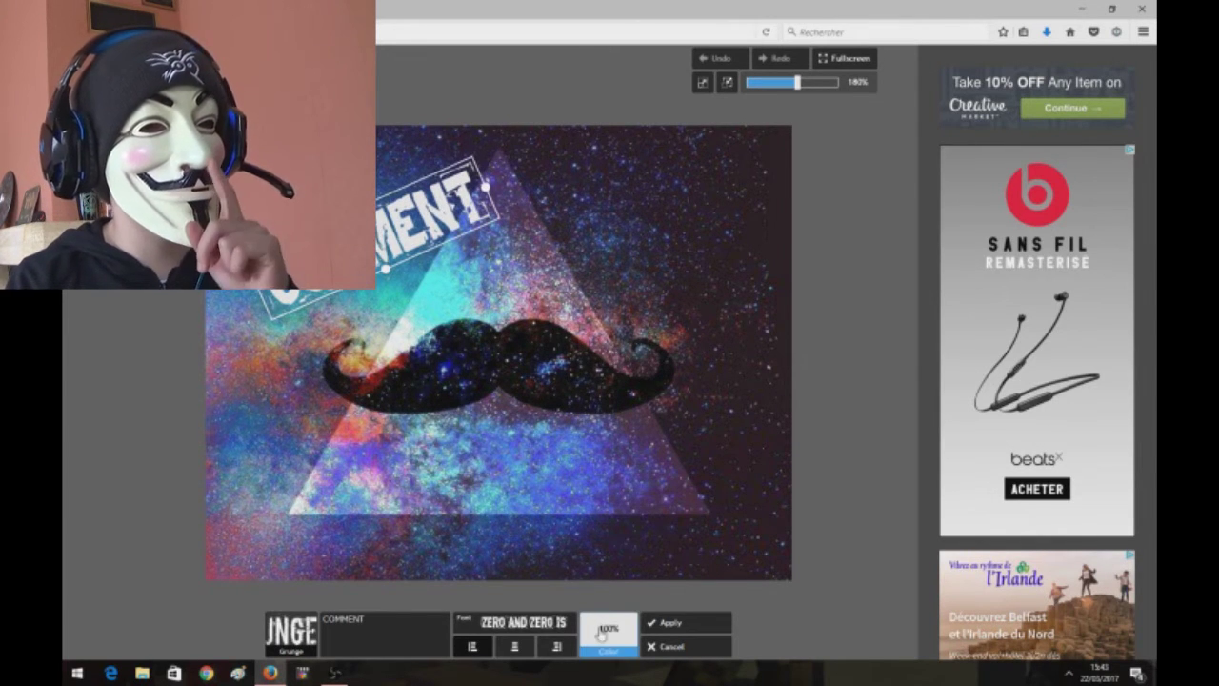
# Step: Try dark red, green, purple and muted blue-violet as the colour of the COMMENT text
pyautogui.click(609, 630)
pyautogui.click(618, 552)
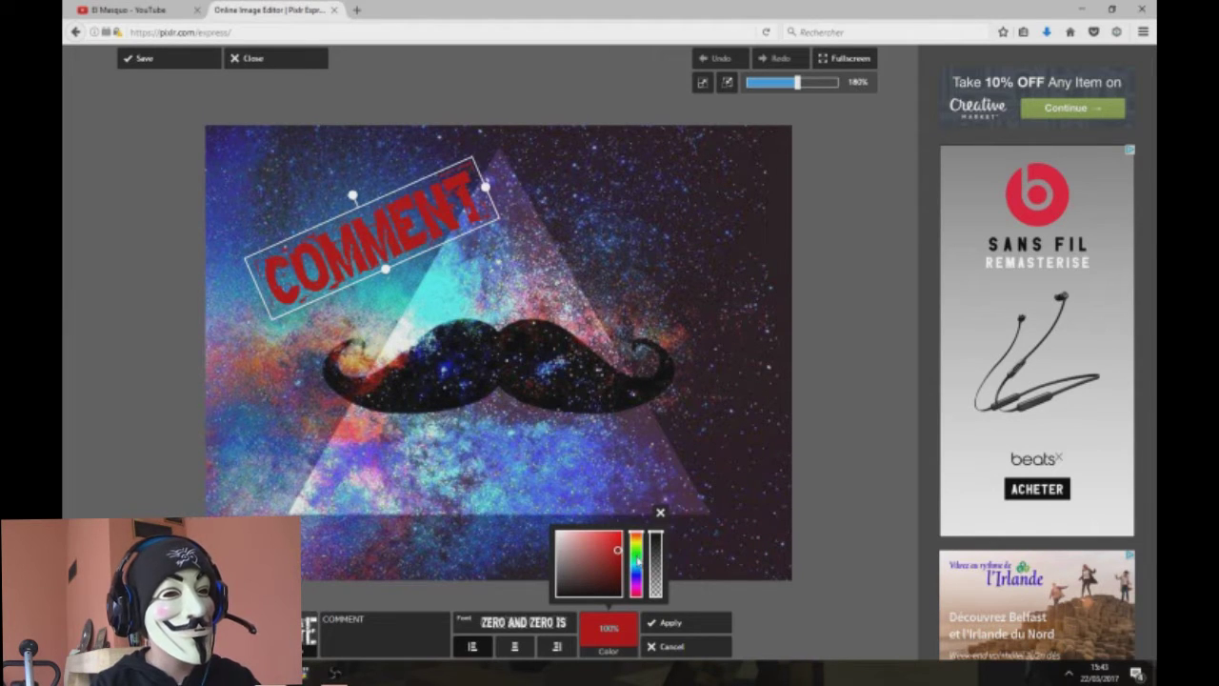
pyautogui.click(636, 557)
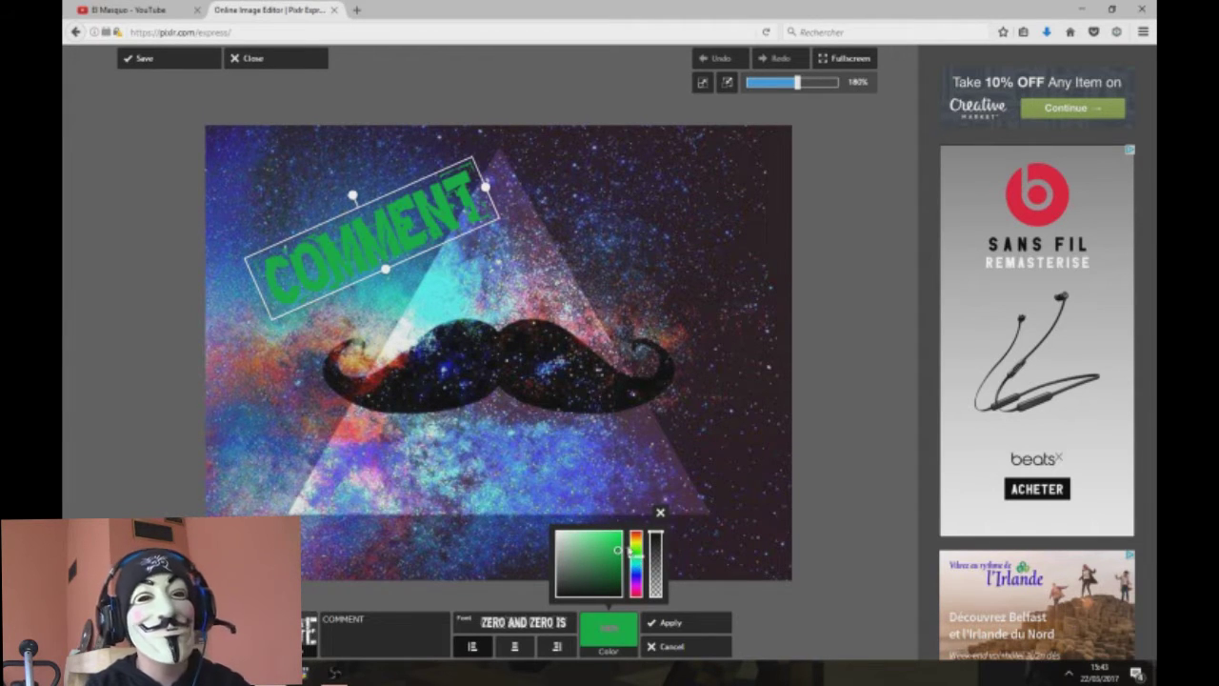
pyautogui.moveTo(576, 550); pyautogui.dragTo(606, 529)
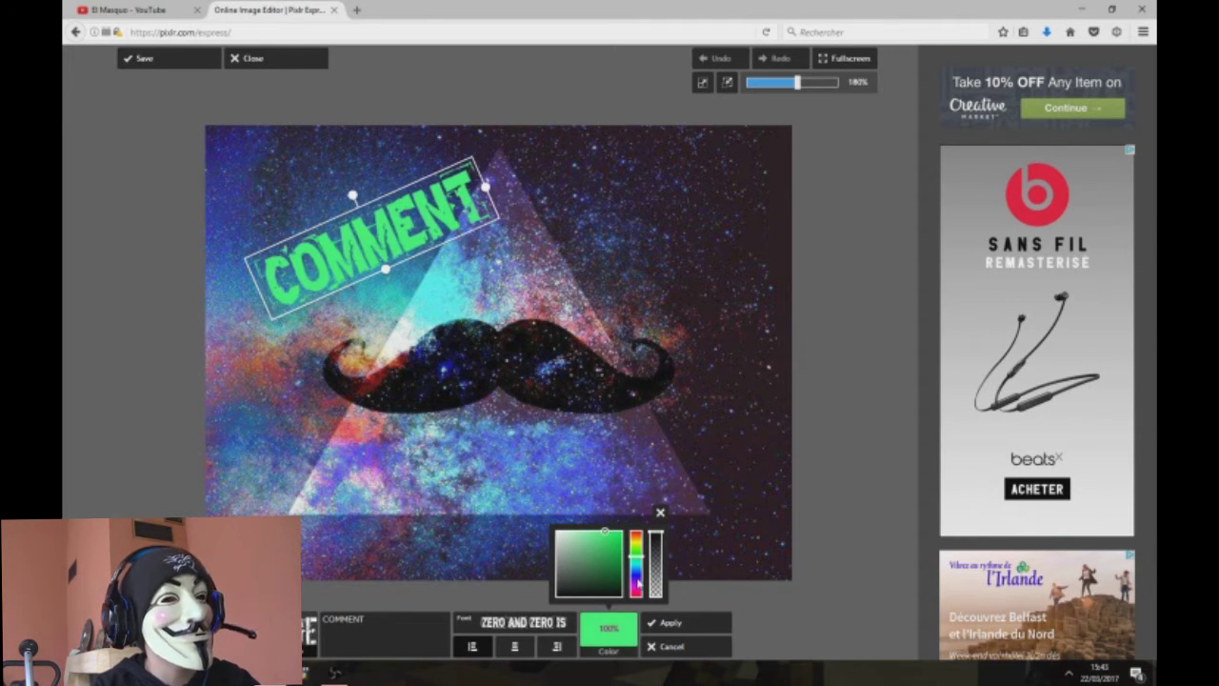
pyautogui.click(638, 586)
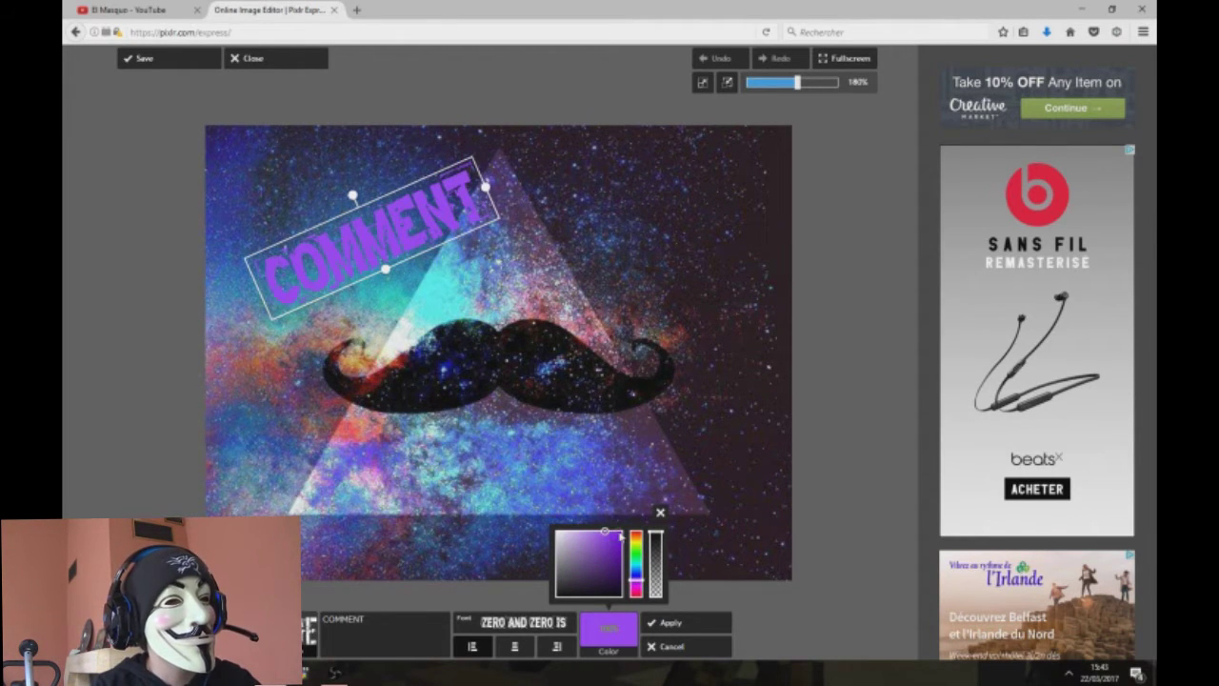
pyautogui.click(620, 537)
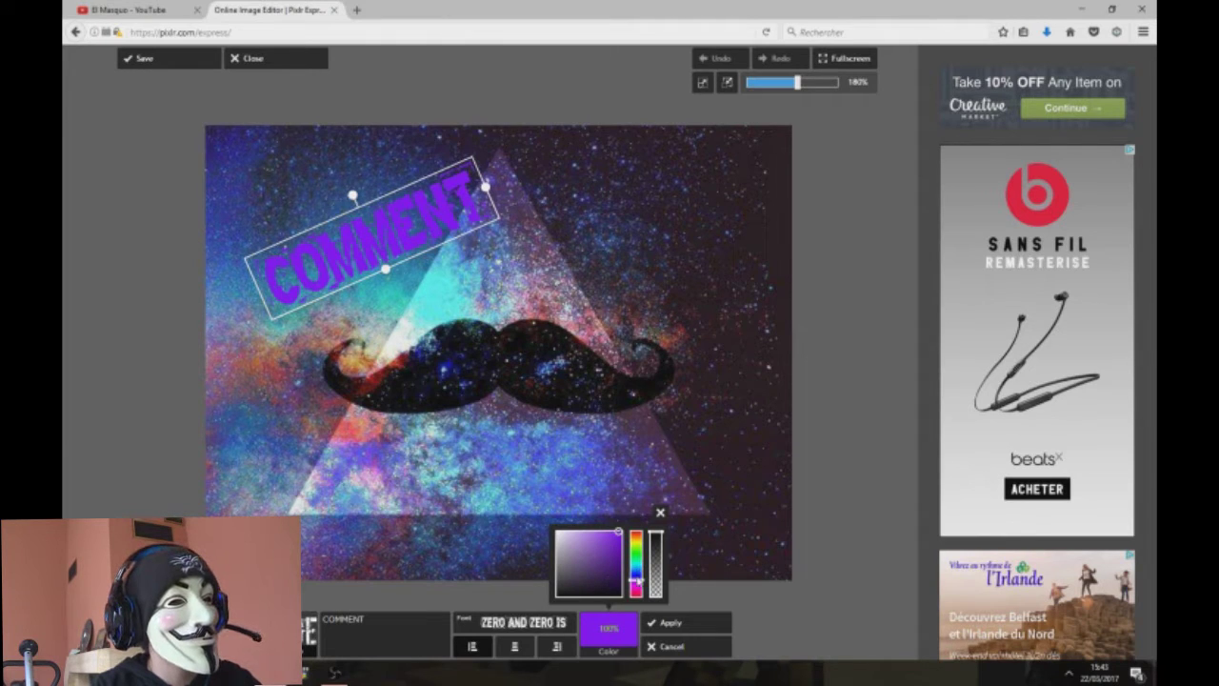
pyautogui.click(637, 575)
pyautogui.moveTo(600, 553); pyautogui.dragTo(599, 564)
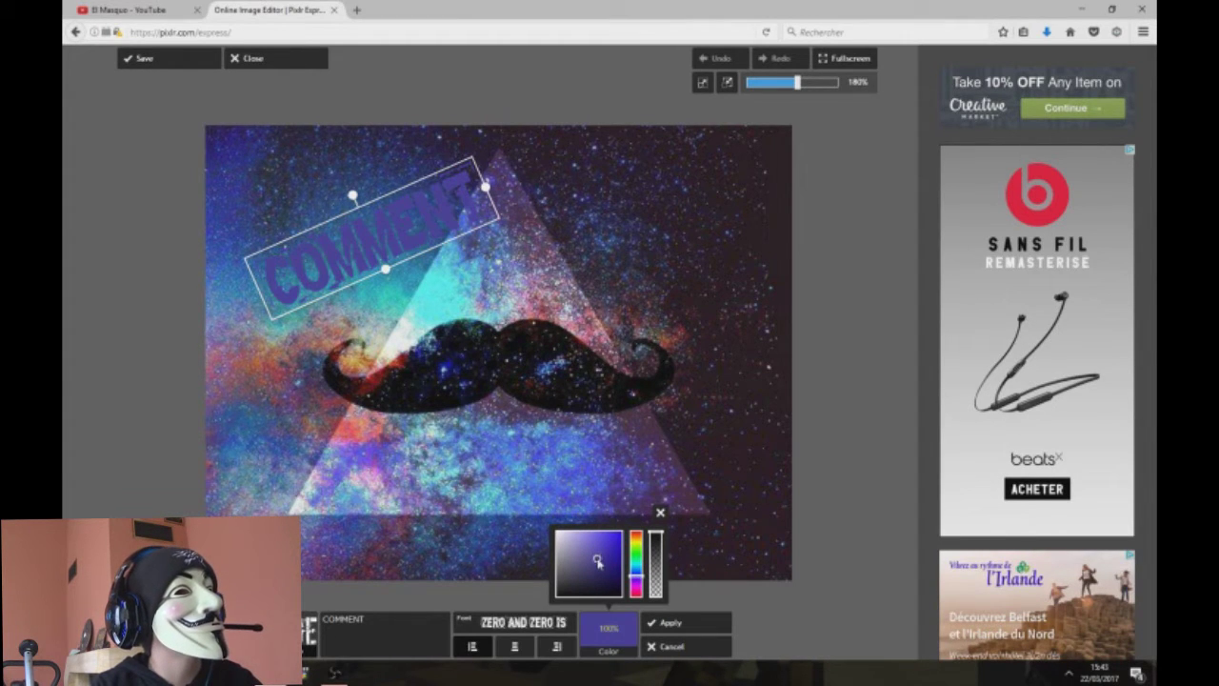
# Step: Set the COMMENT text colour to bright red and apply the text to the image
pyautogui.click(636, 540)
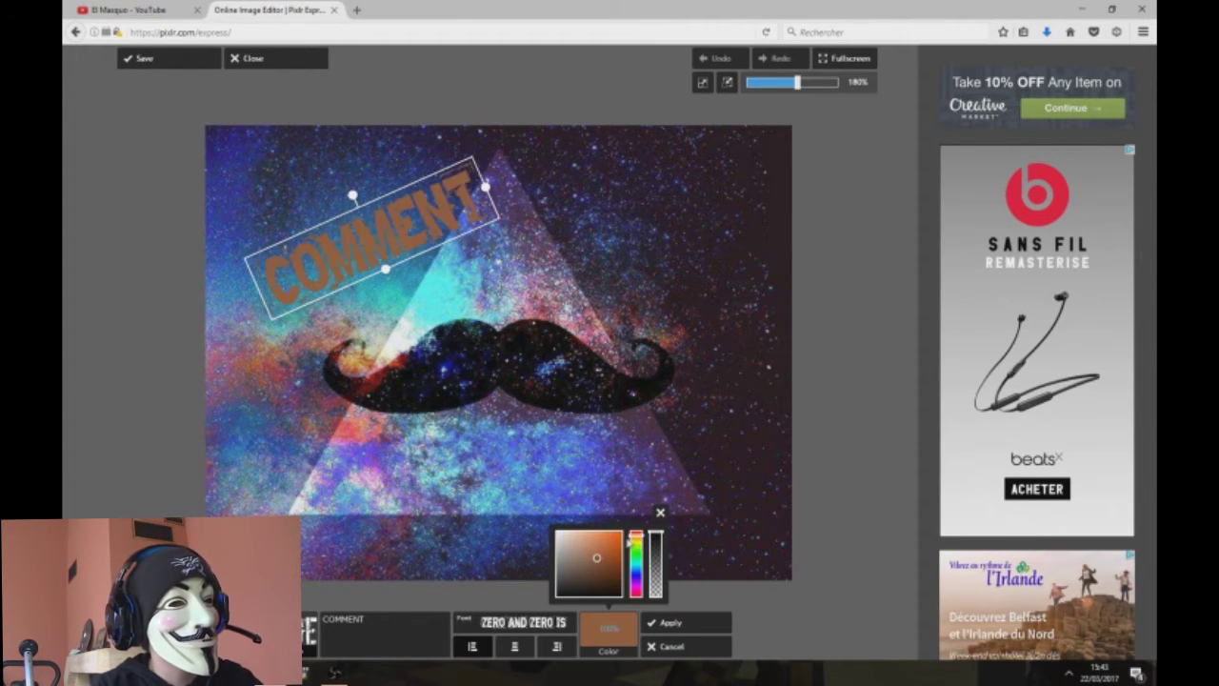
pyautogui.click(636, 536)
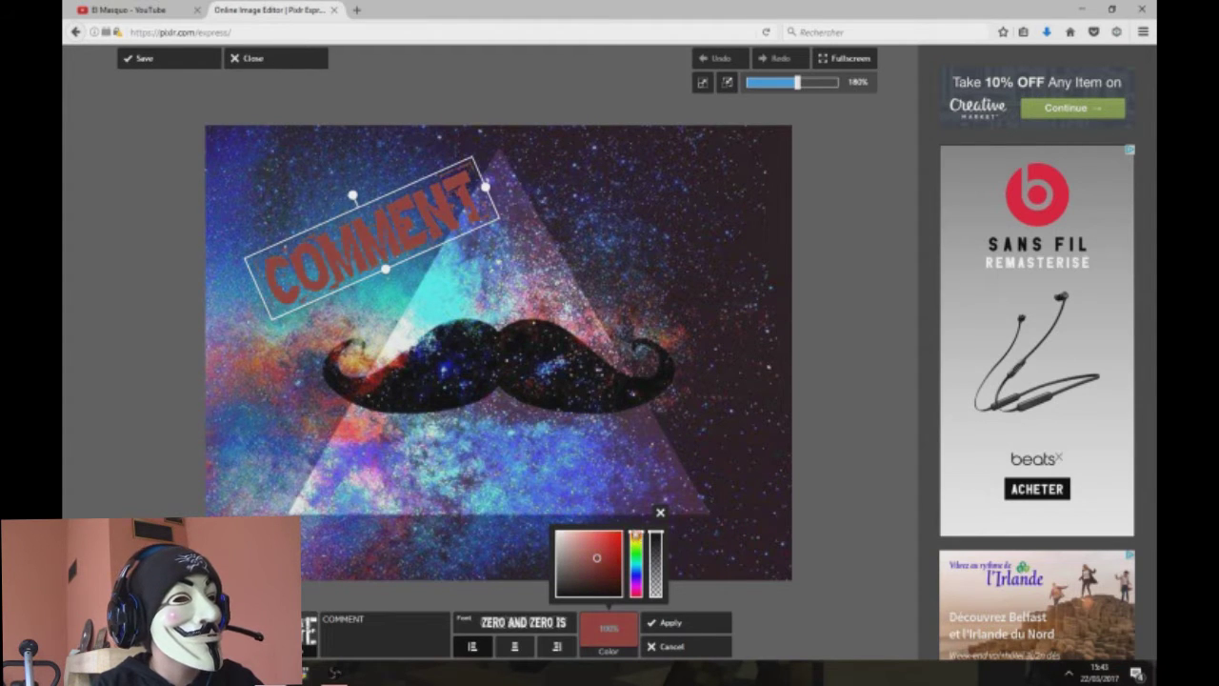
pyautogui.click(624, 536)
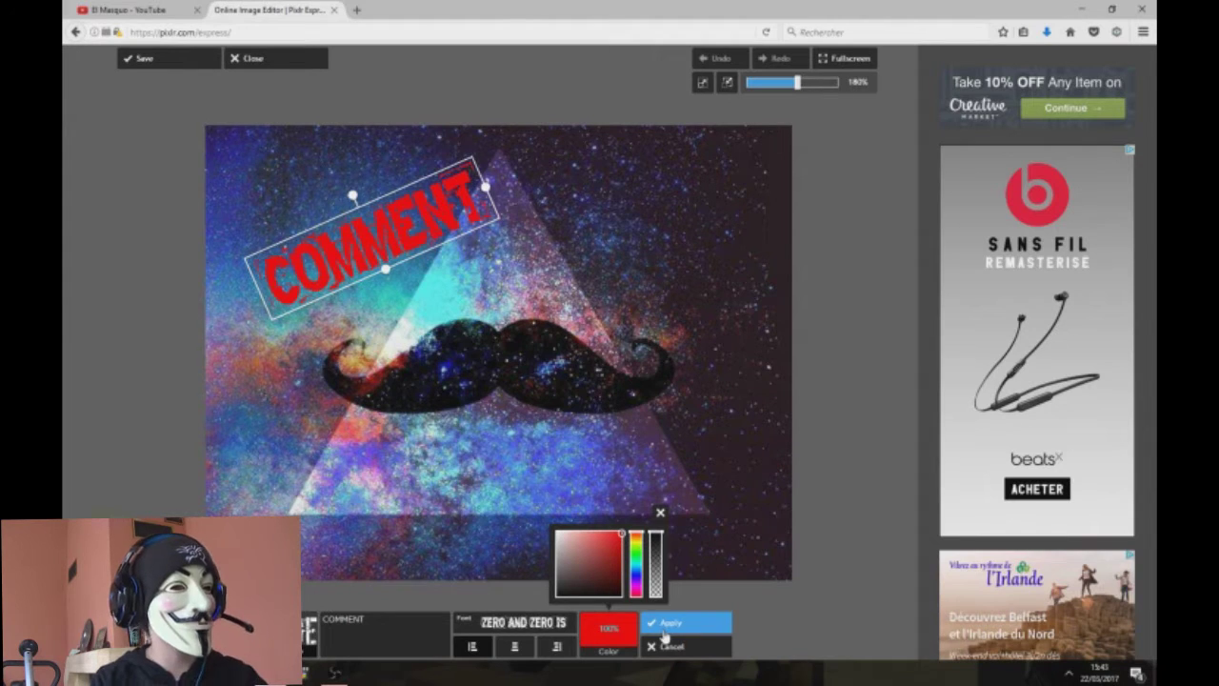
pyautogui.click(664, 629)
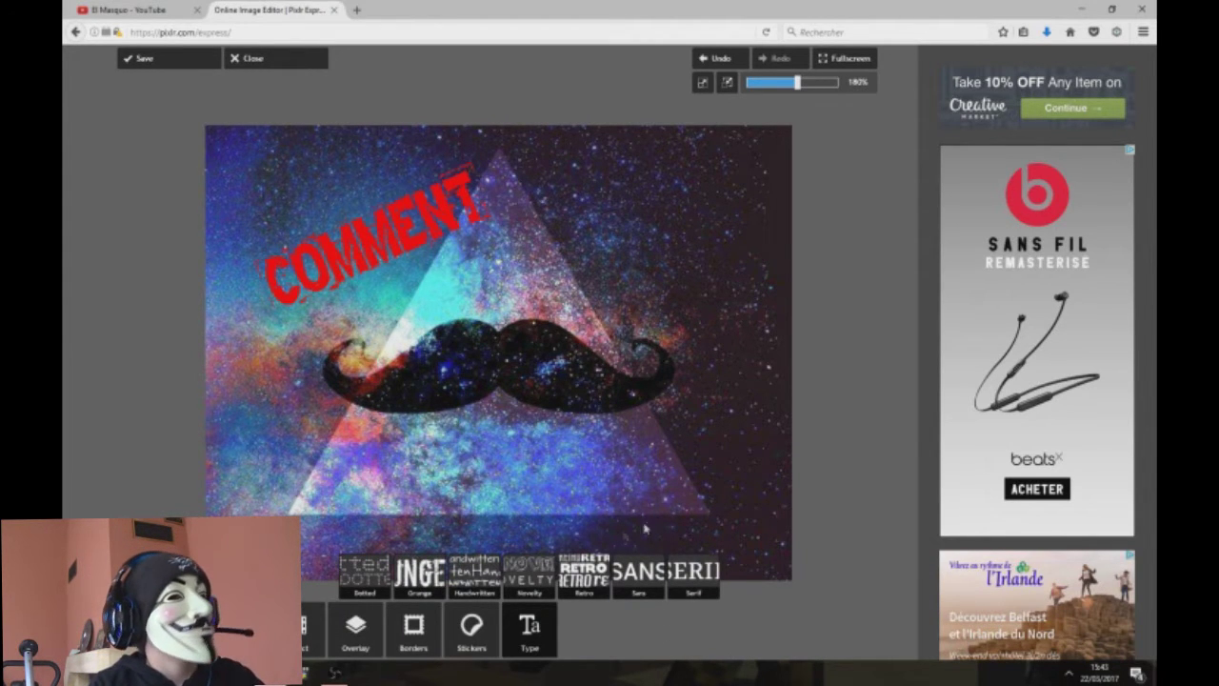
# Step: Start another Grunge text in the Zero and Zero Is font and enter FAIRE UNE
pyautogui.click(460, 583)
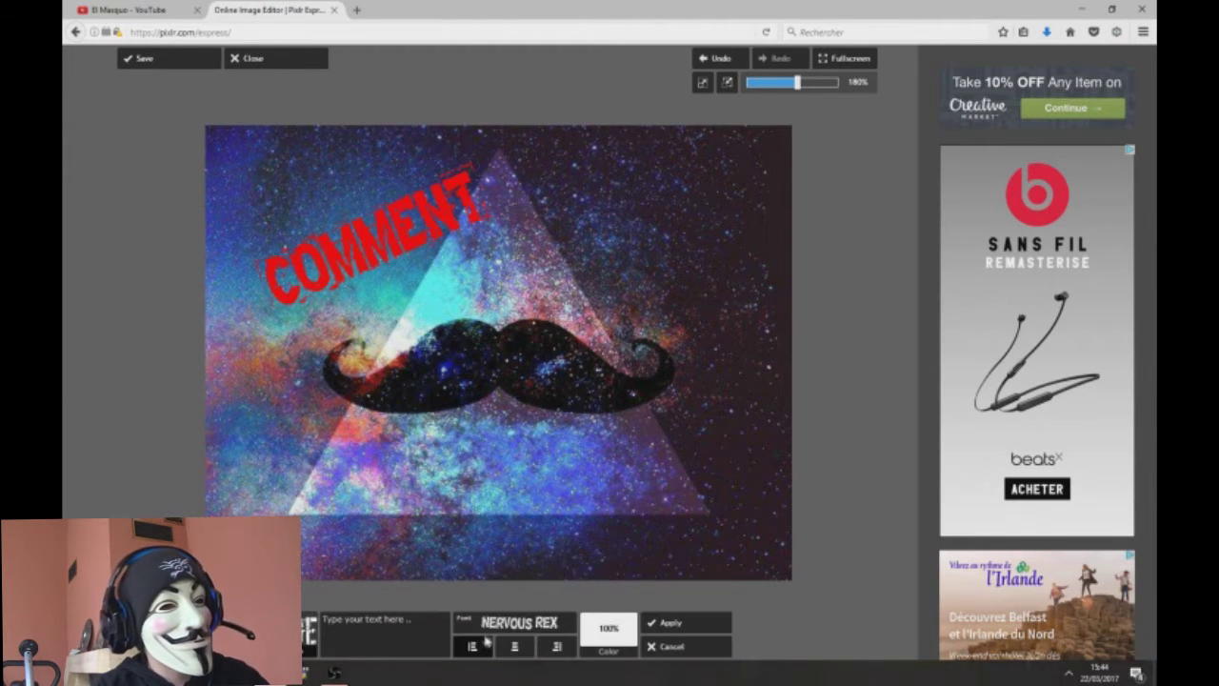
pyautogui.click(519, 624)
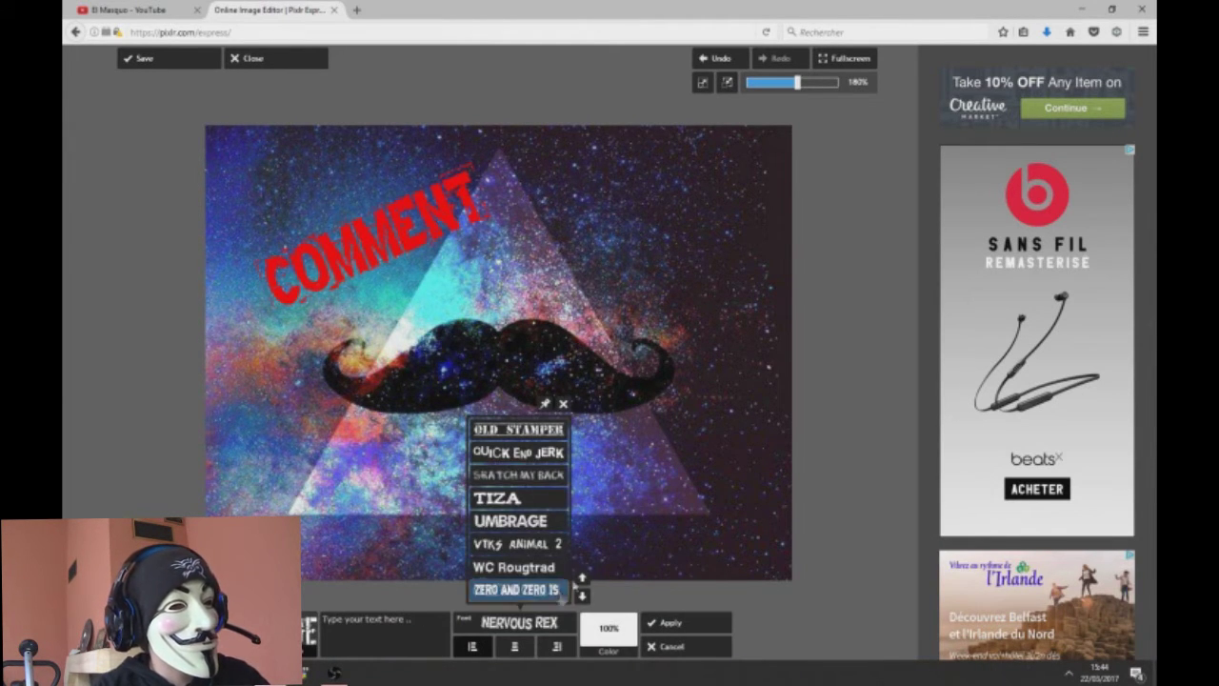
pyautogui.click(516, 589)
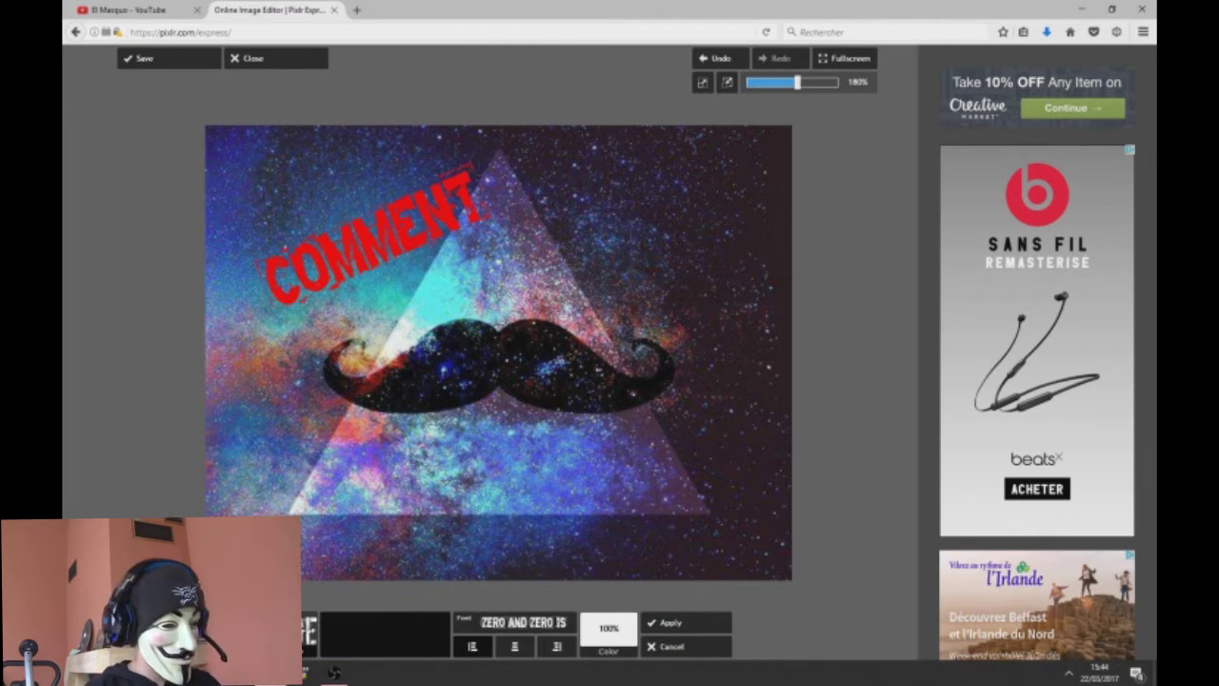
pyautogui.write('FA')
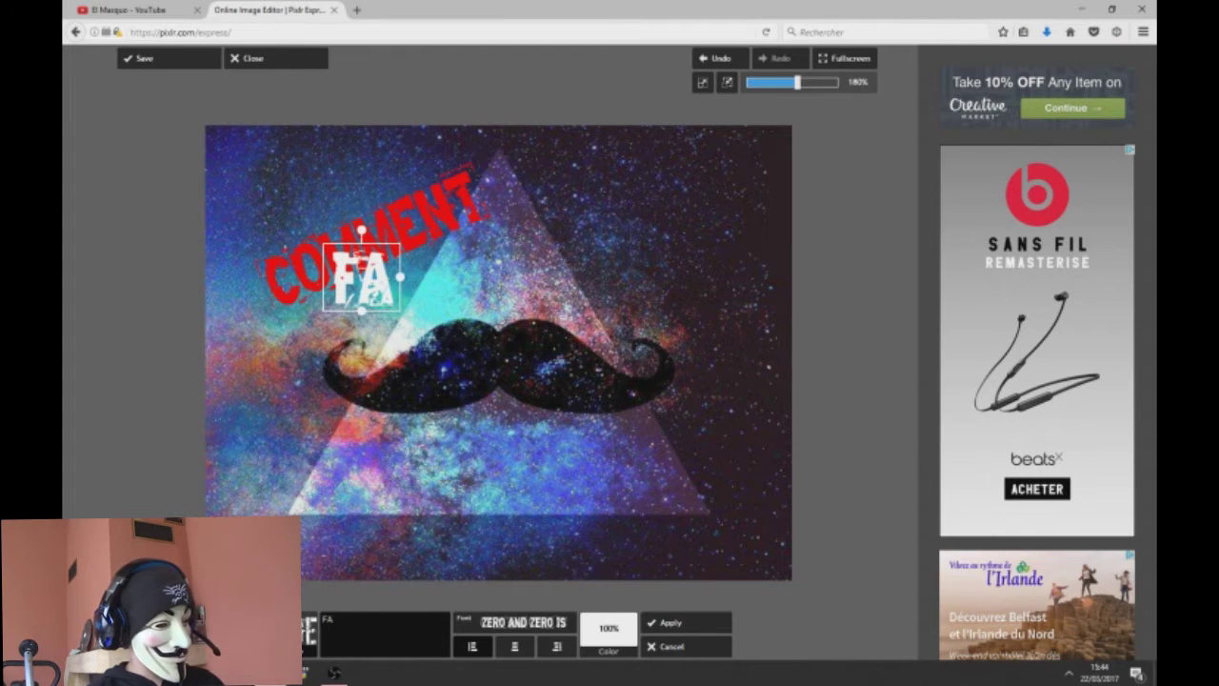
pyautogui.write('IRE UNE')
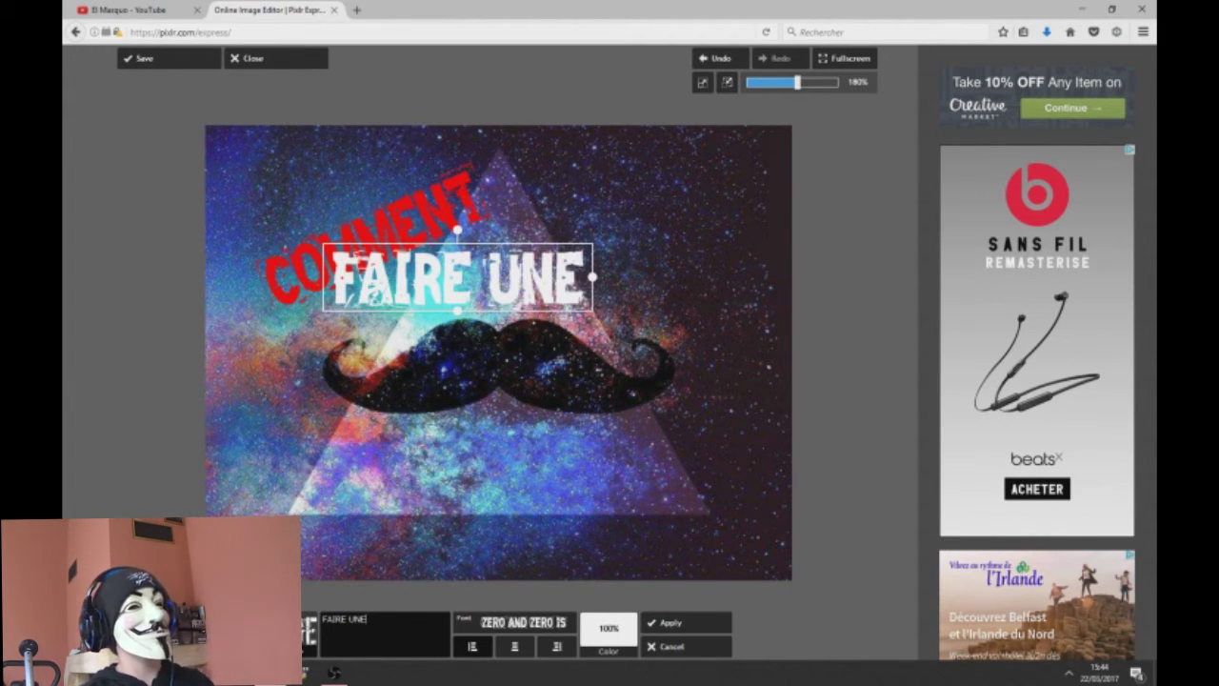
# Step: Place the FAIRE UNE text slightly reduced in the image's upper-right area, tilted downward to the right, and apply it
pyautogui.moveTo(448, 286); pyautogui.dragTo(610, 229)
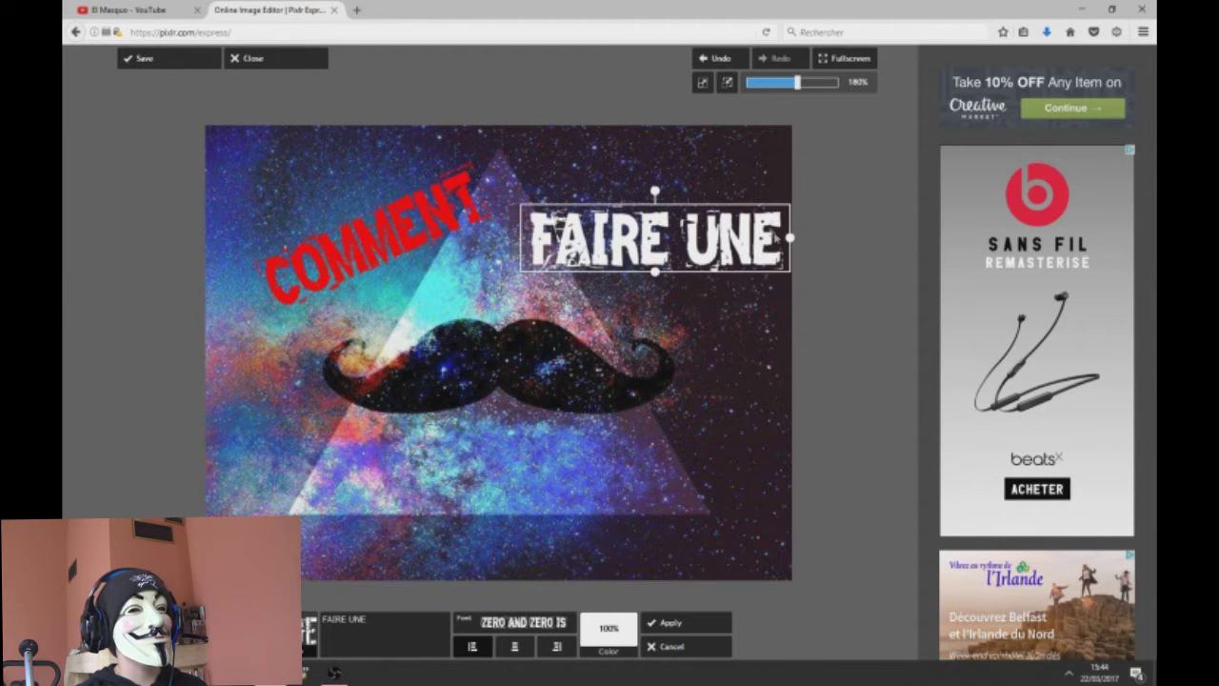
pyautogui.moveTo(793, 245); pyautogui.dragTo(768, 229)
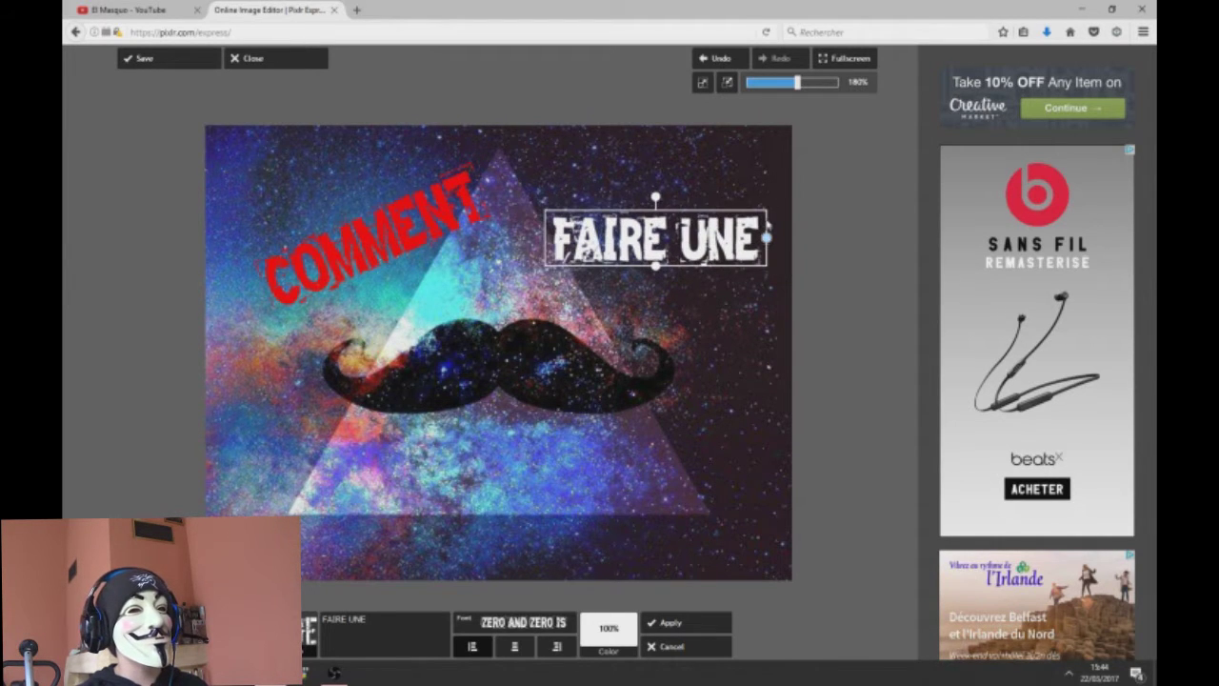
pyautogui.moveTo(657, 271)
pyautogui.mouseDown()
pyautogui.moveTo(657, 237)
pyautogui.moveTo(650, 315)
pyautogui.moveTo(656, 270)
pyautogui.mouseUp()
pyautogui.moveTo(656, 196); pyautogui.dragTo(673, 230)
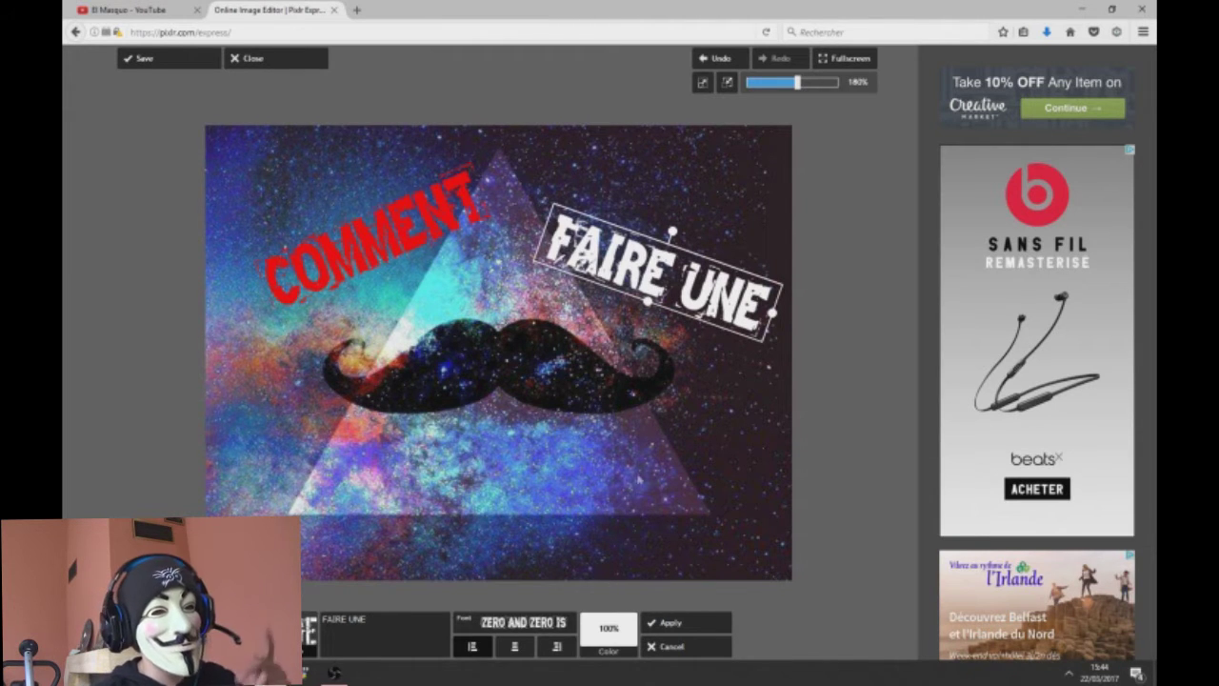
pyautogui.click(679, 624)
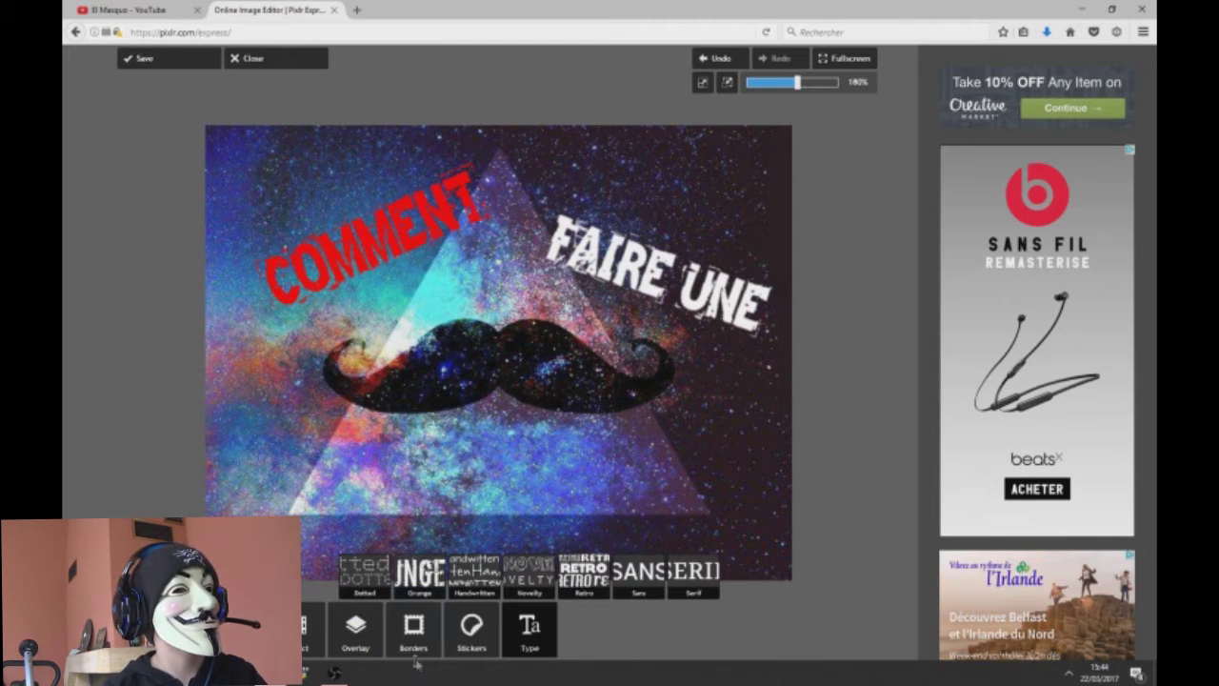
# Step: Start a new Grunge text in the Zero and Zero Is font and enter BELLE MINIATURE
pyautogui.click(424, 574)
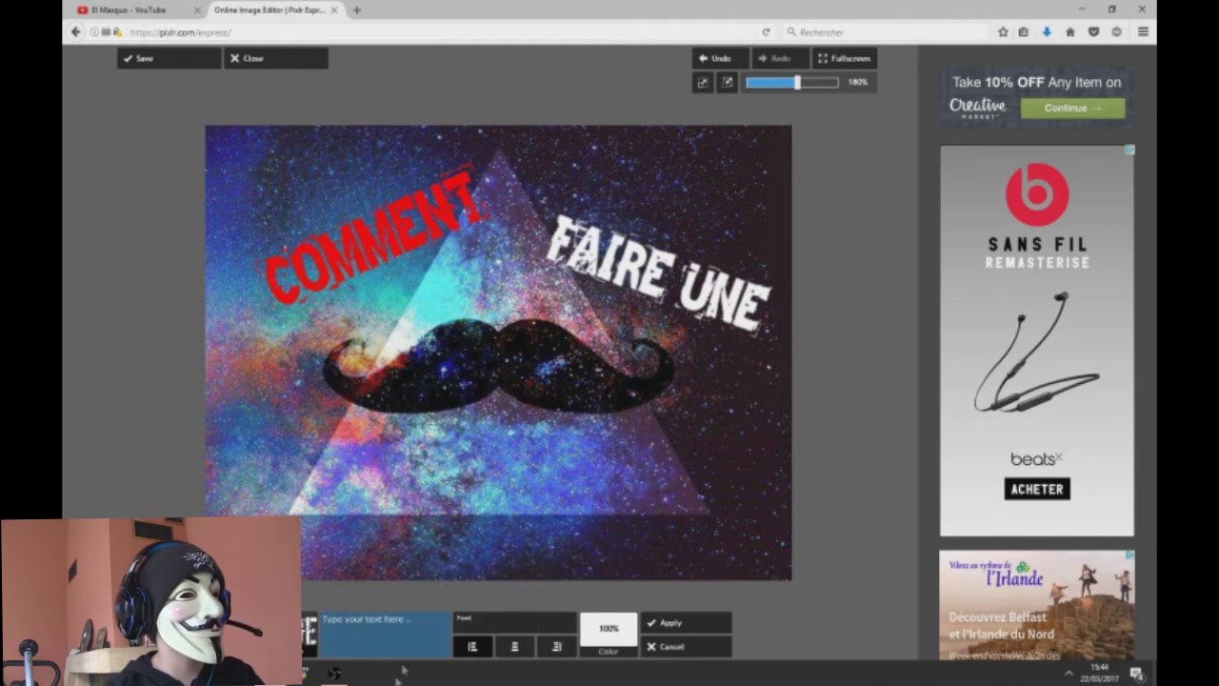
pyautogui.click(498, 620)
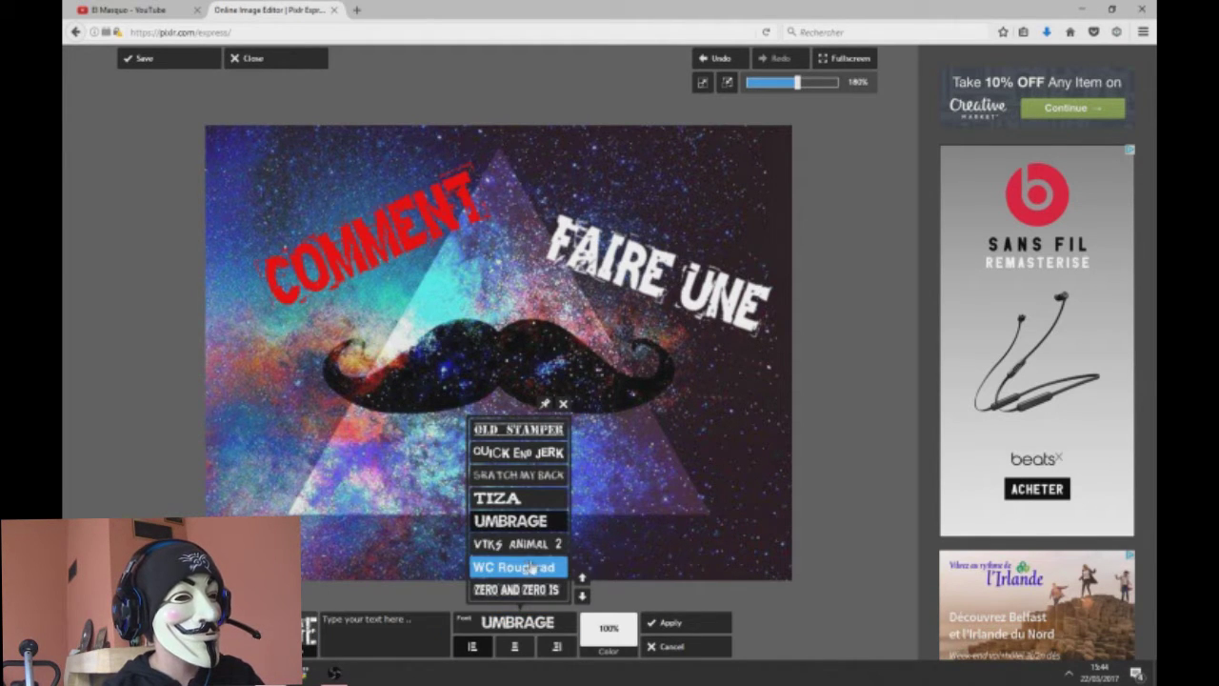
pyautogui.click(517, 589)
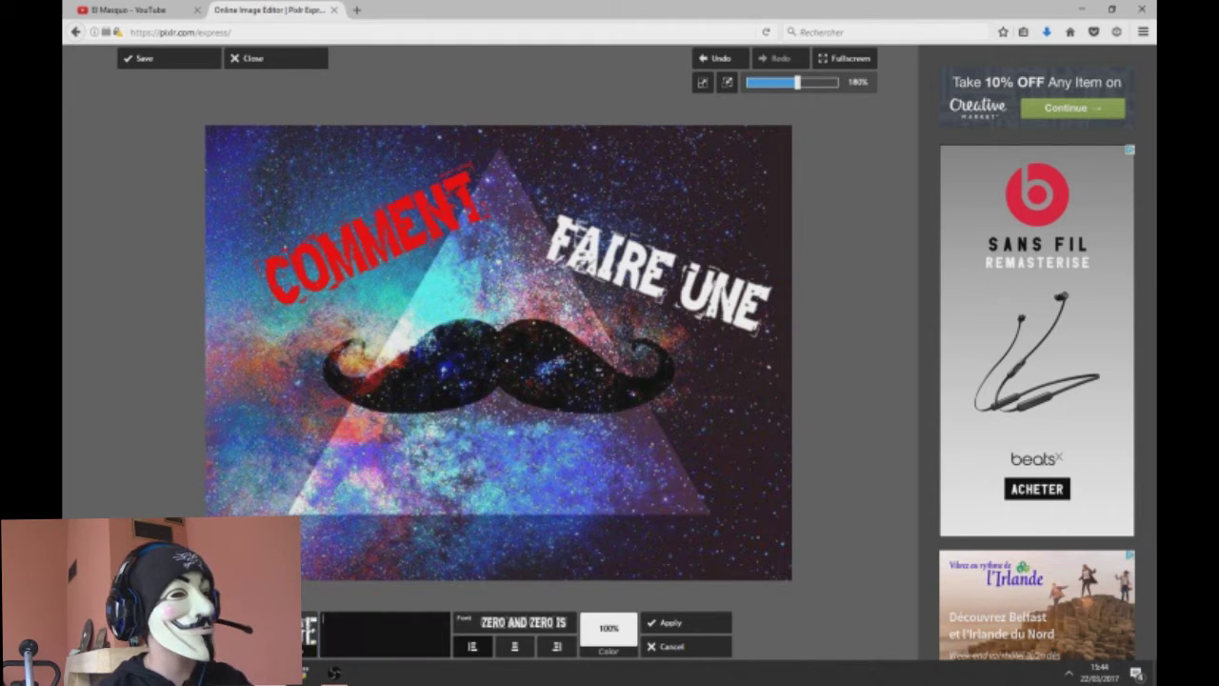
pyautogui.write('B')
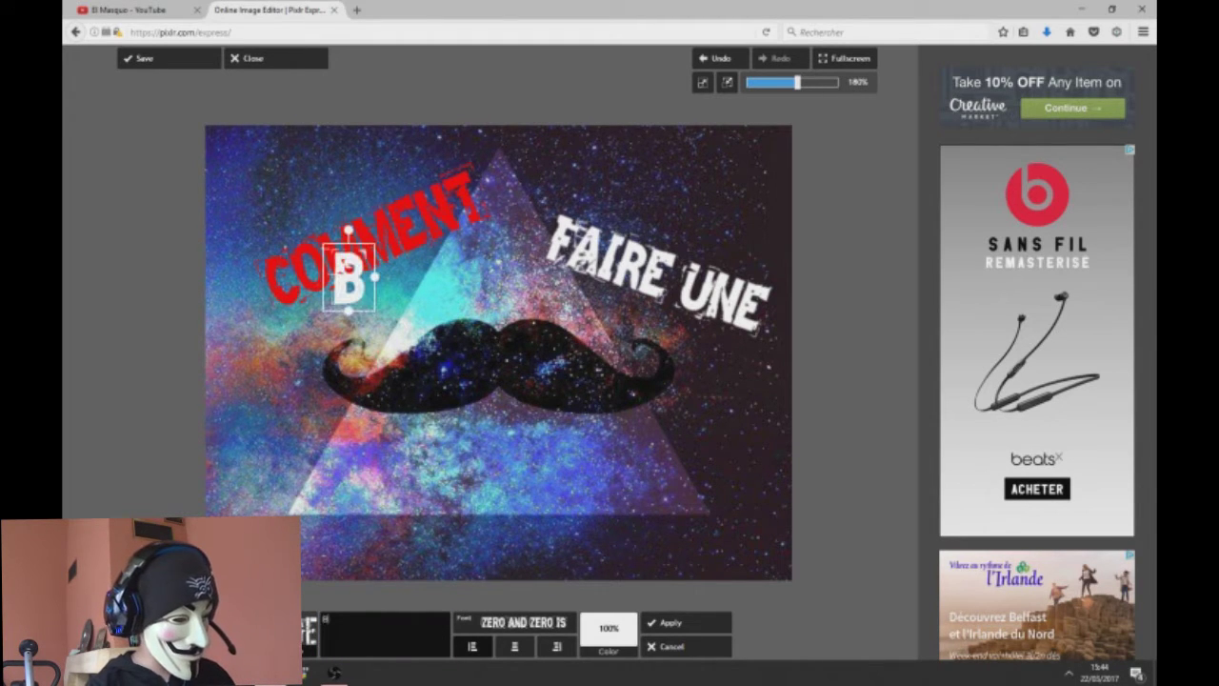
pyautogui.write('ELLE')
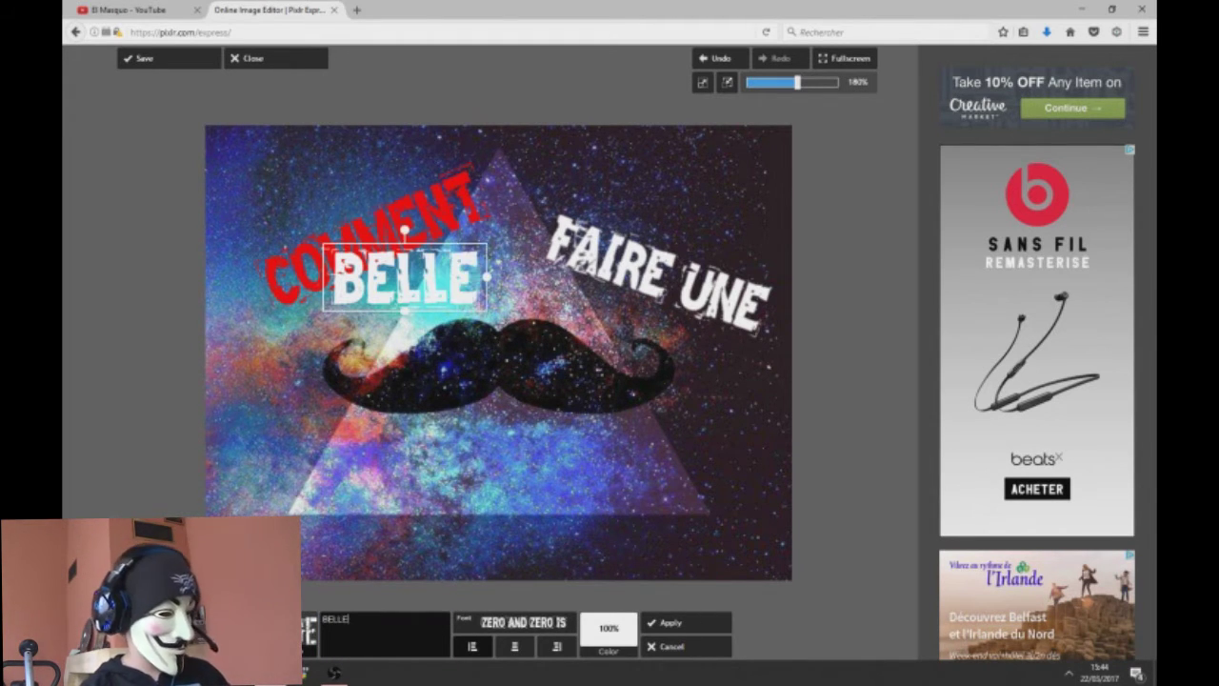
pyautogui.write(' MINI')
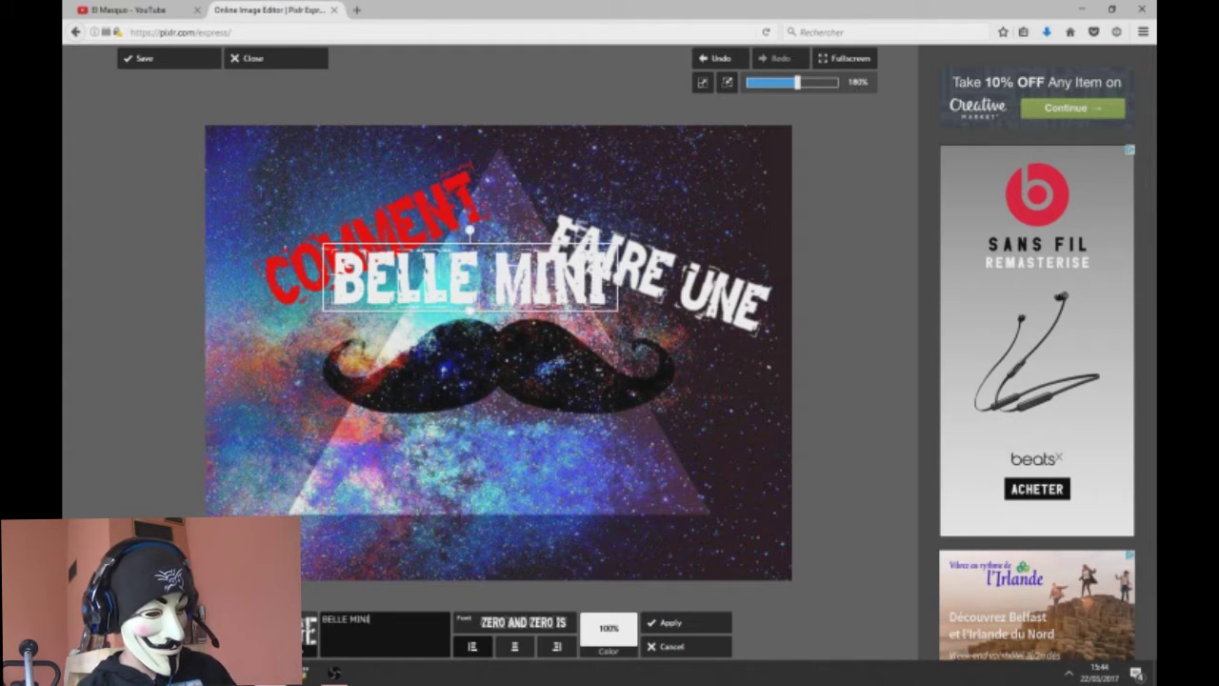
pyautogui.write('ATURE')
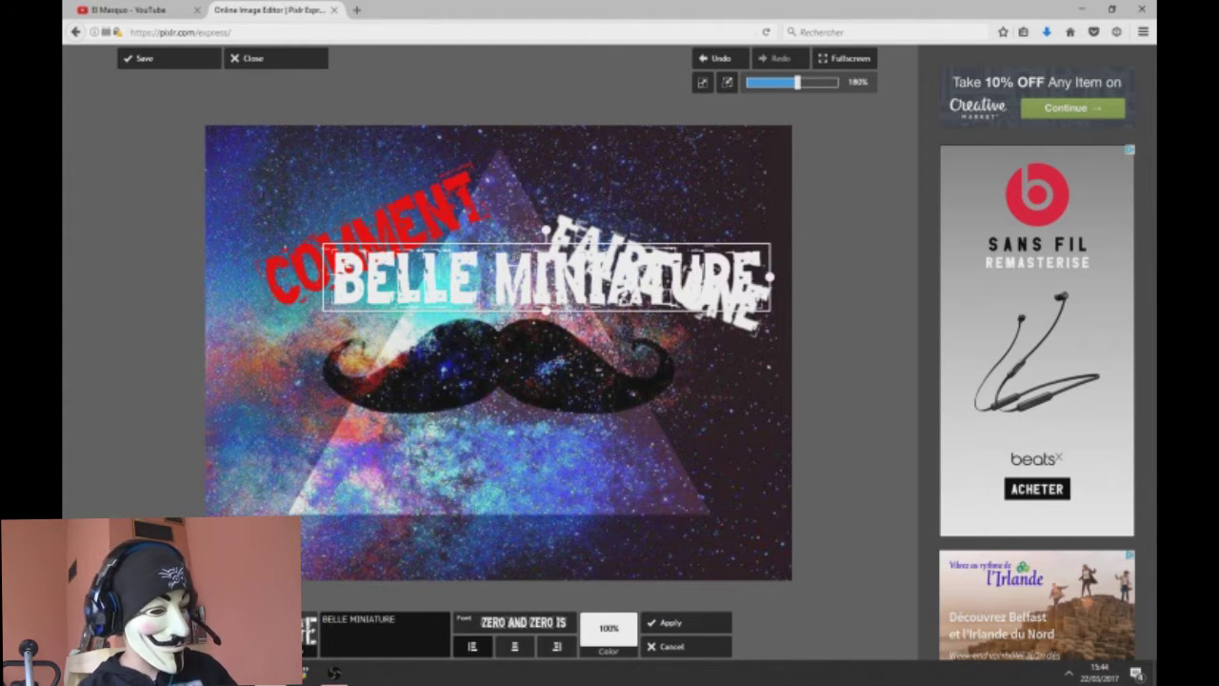
# Step: Shrink the BELLE MINIATURE text and place it below COMMENT, tilted downward to the right across the moustache's left end
pyautogui.moveTo(492, 264); pyautogui.dragTo(342, 347)
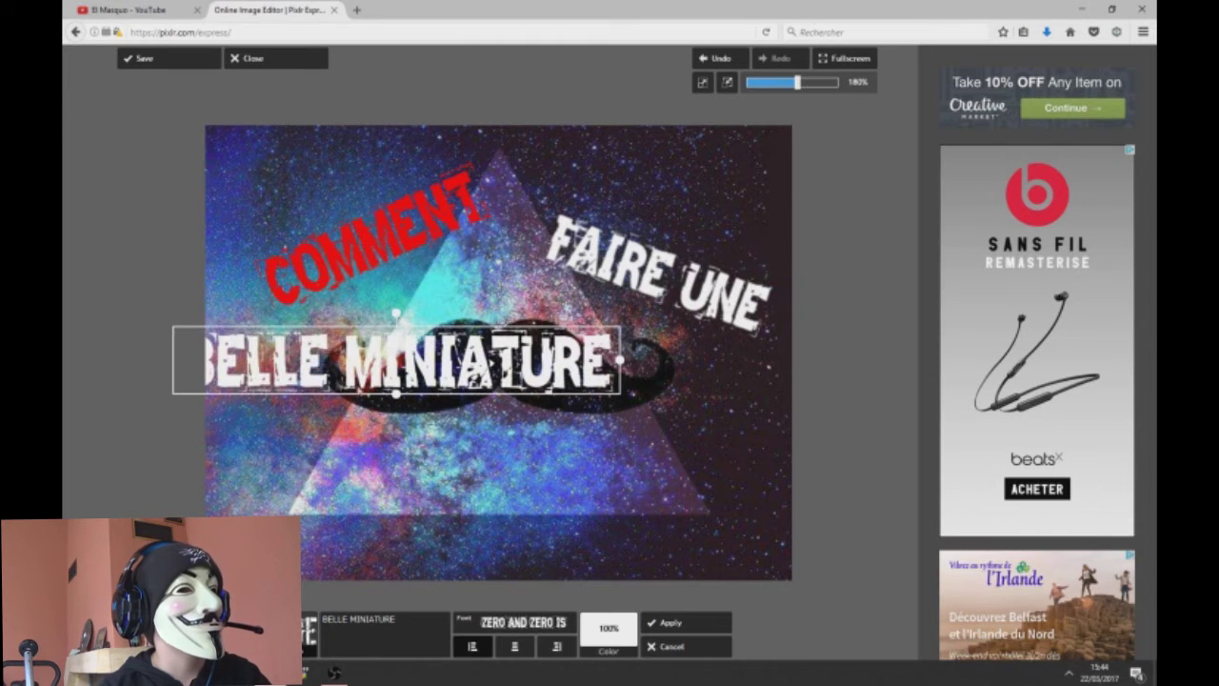
pyautogui.moveTo(394, 400)
pyautogui.mouseDown()
pyautogui.moveTo(395, 381)
pyautogui.moveTo(384, 429)
pyautogui.moveTo(390, 406)
pyautogui.mouseUp()
pyautogui.moveTo(385, 363)
pyautogui.mouseDown()
pyautogui.moveTo(413, 375)
pyautogui.moveTo(403, 366)
pyautogui.mouseUp()
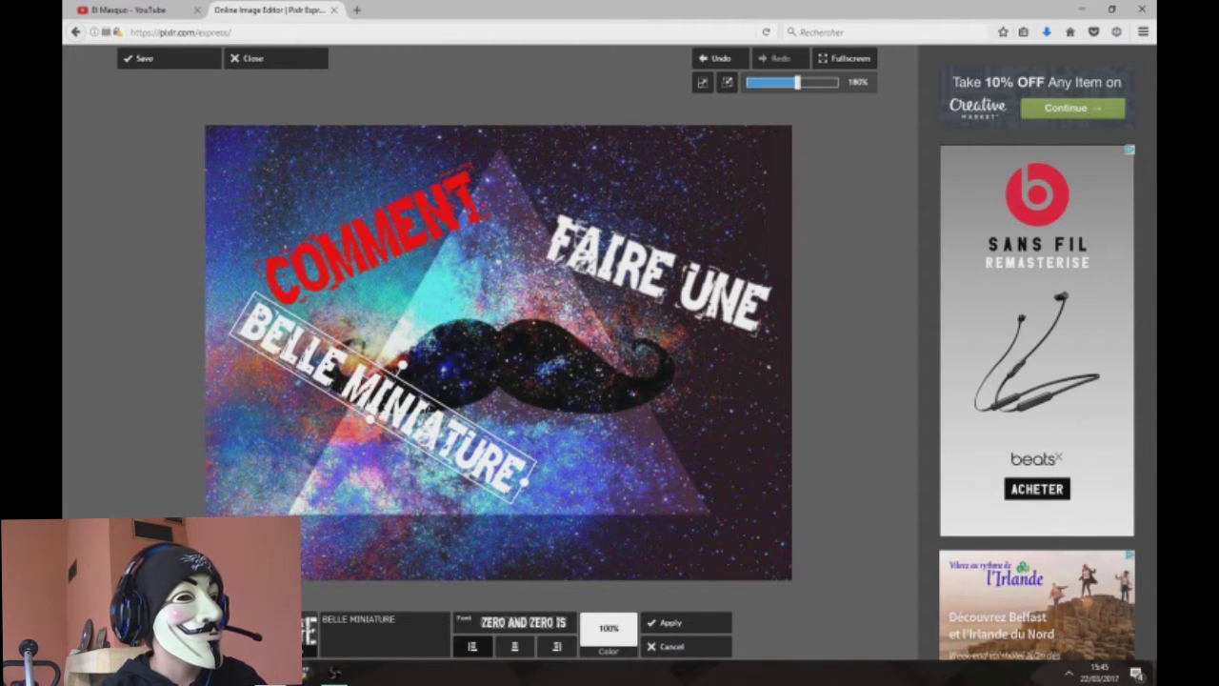
# Step: Set the BELLE MINIATURE text colour to blue and apply the text to the image
pyautogui.click(608, 629)
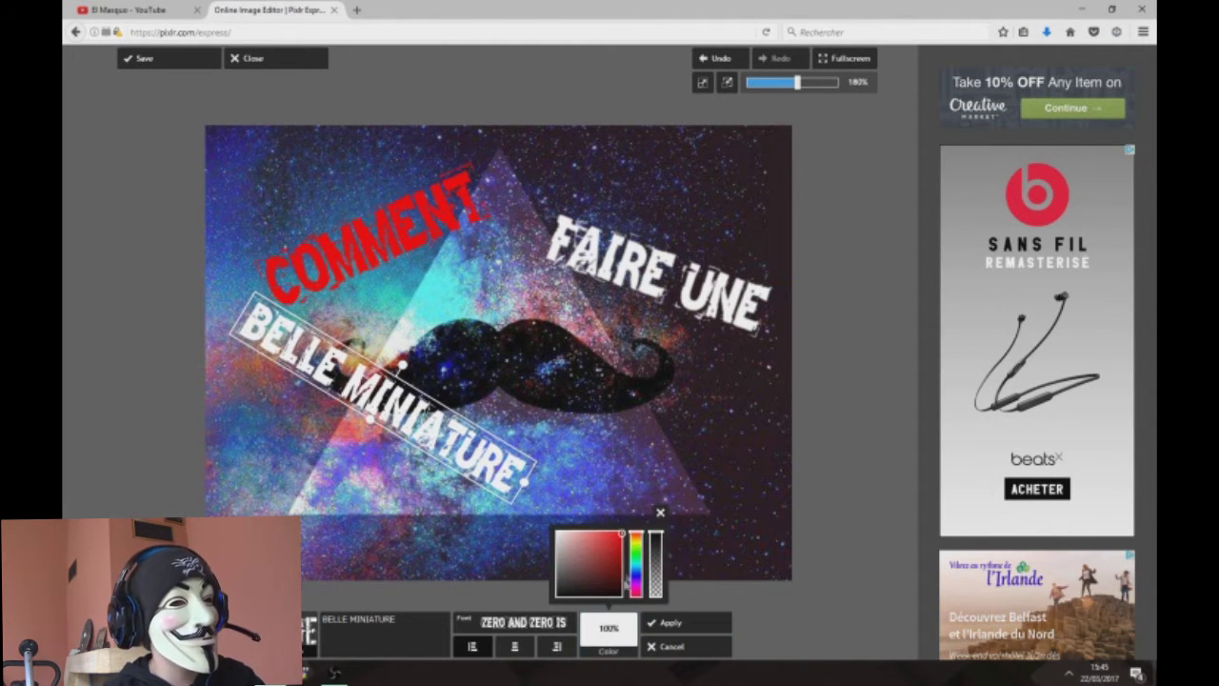
pyautogui.click(636, 579)
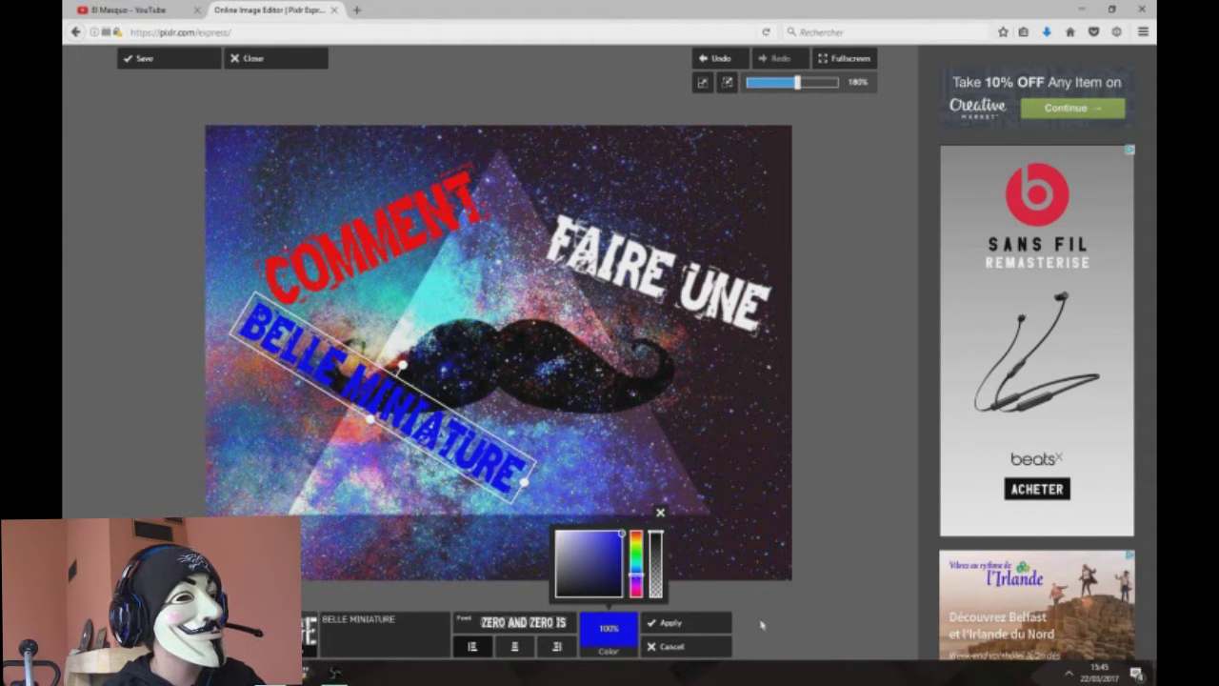
pyautogui.click(672, 623)
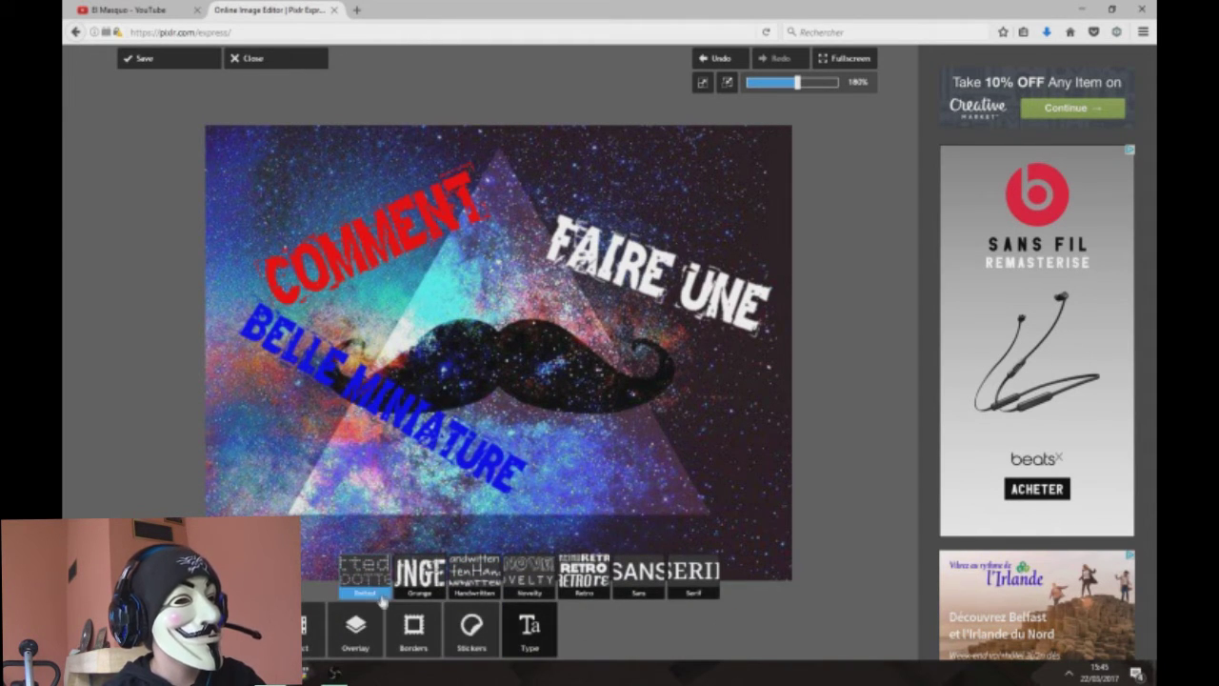
# Step: Start a new Grunge text in the Zero and Zero Is font and enter SANS LOGICIEL
pyautogui.click(431, 583)
pyautogui.click(538, 629)
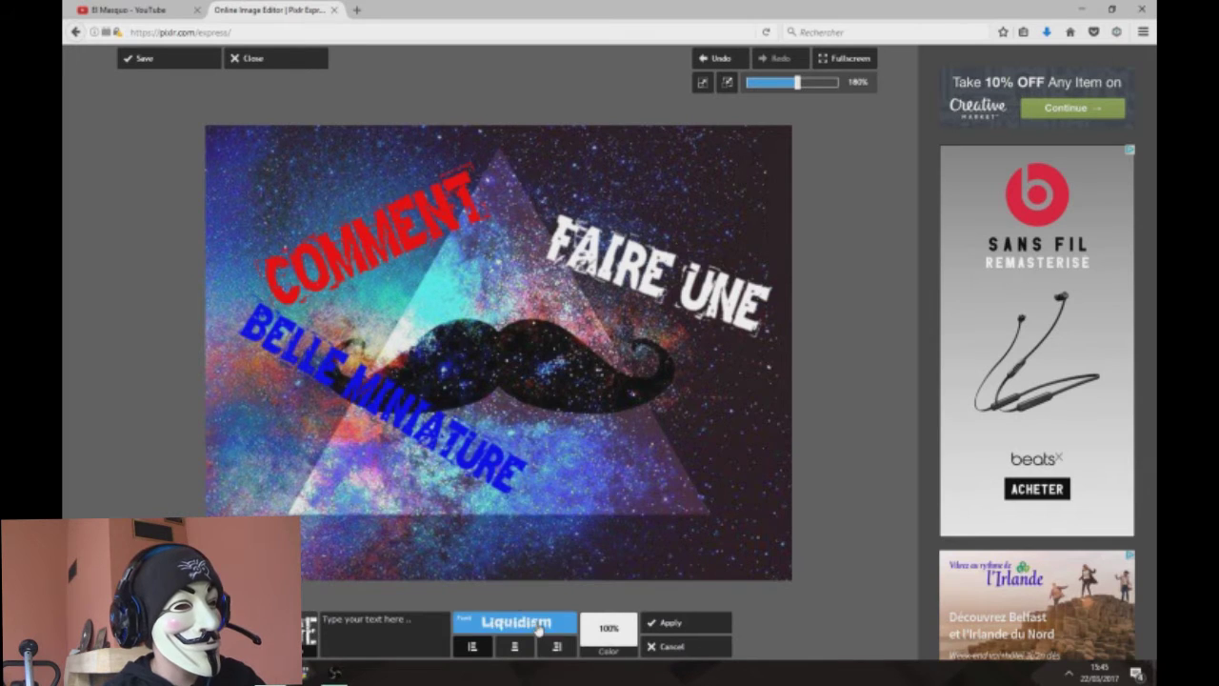
pyautogui.click(539, 624)
pyautogui.click(548, 589)
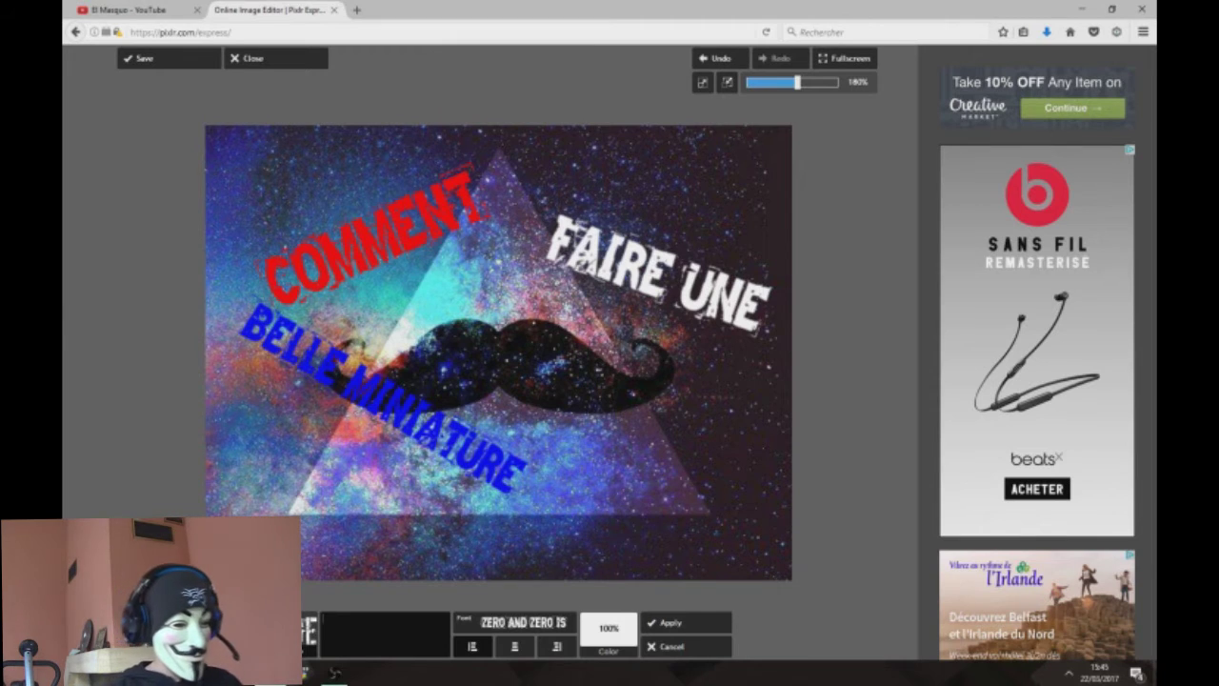
pyautogui.write('SANS')
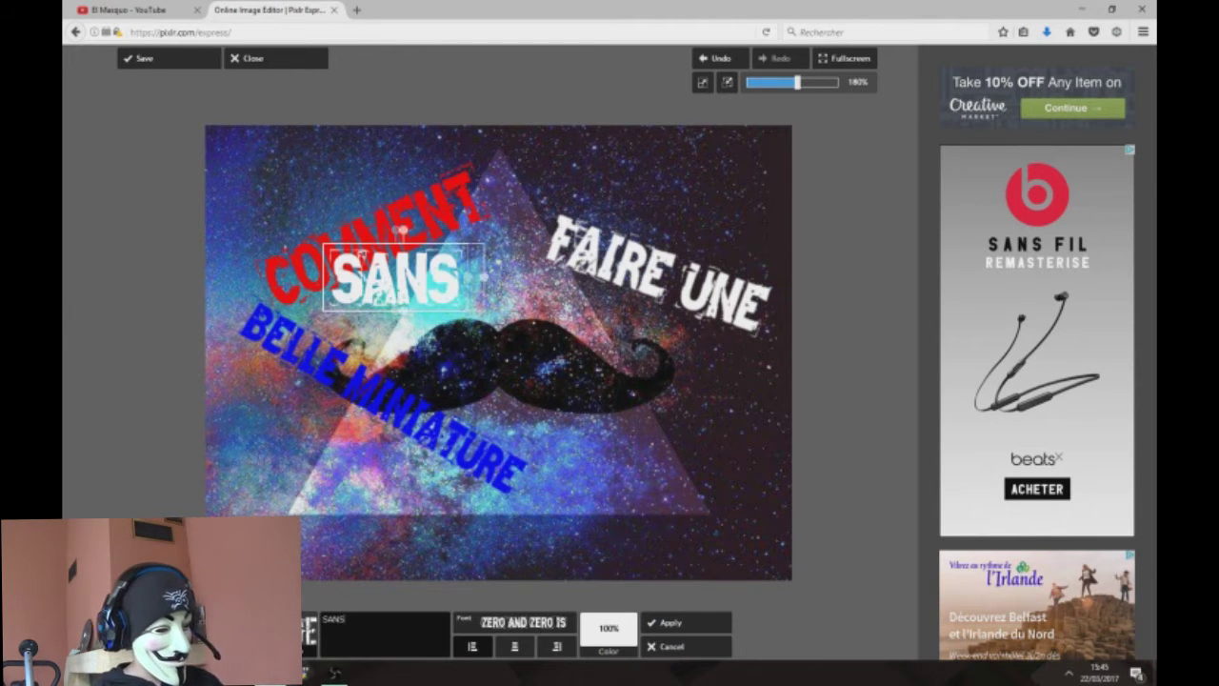
pyautogui.write(' LOGICIEL')
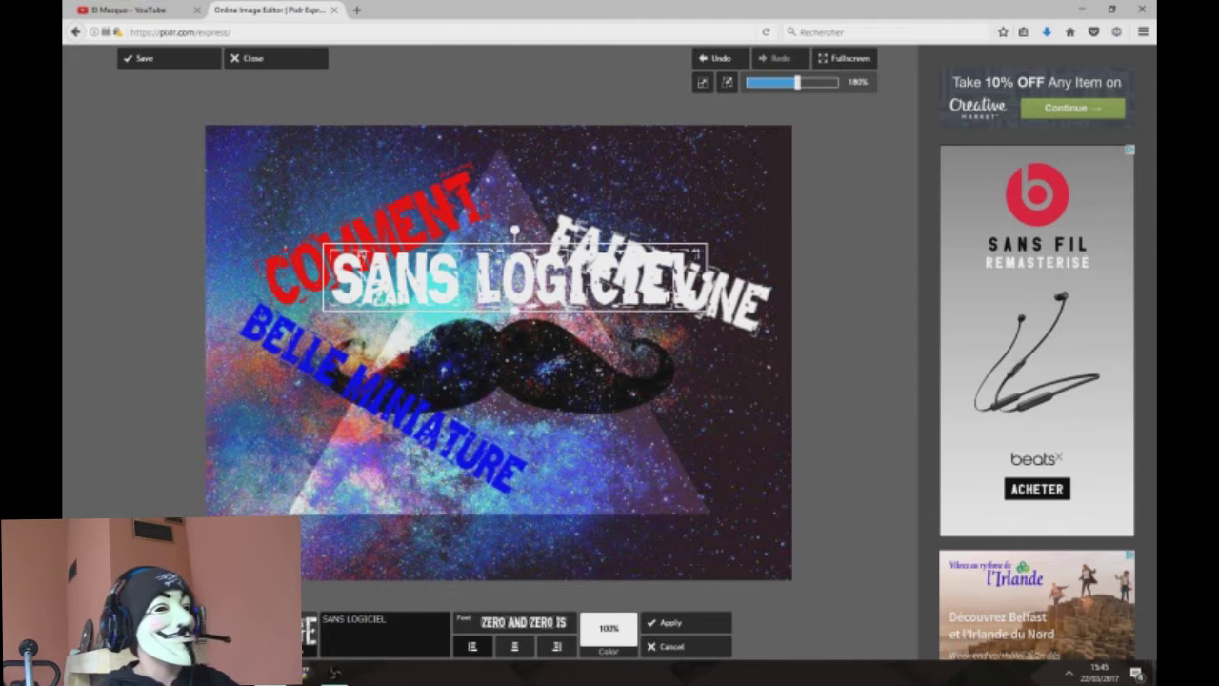
# Step: Place the SANS LOGICIEL text, reduced and level, in the image's lower-right area, colour it turquoise and apply it
pyautogui.moveTo(464, 299); pyautogui.dragTo(617, 504)
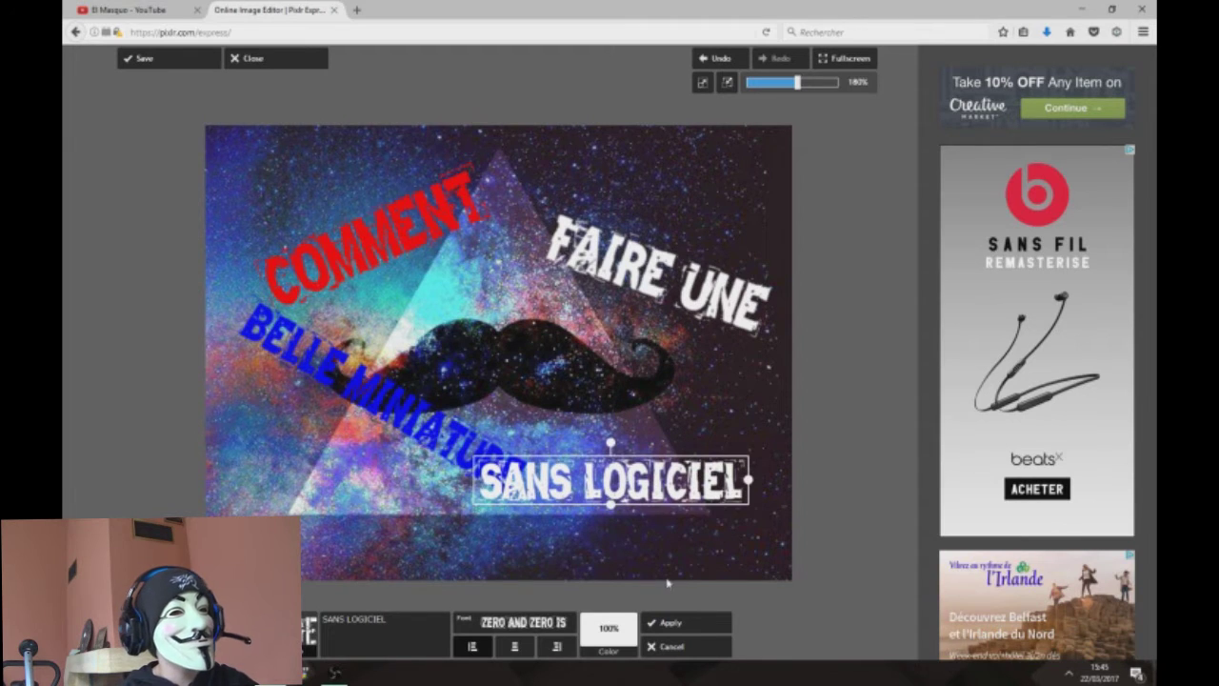
pyautogui.click(624, 637)
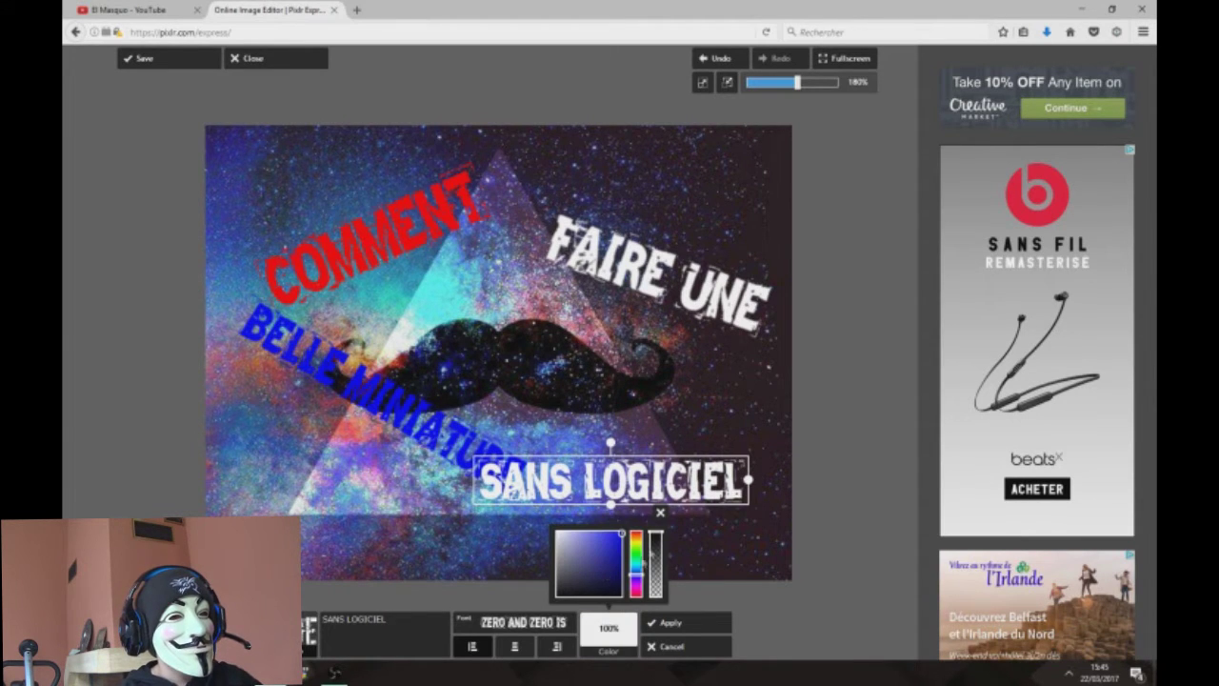
pyautogui.click(638, 564)
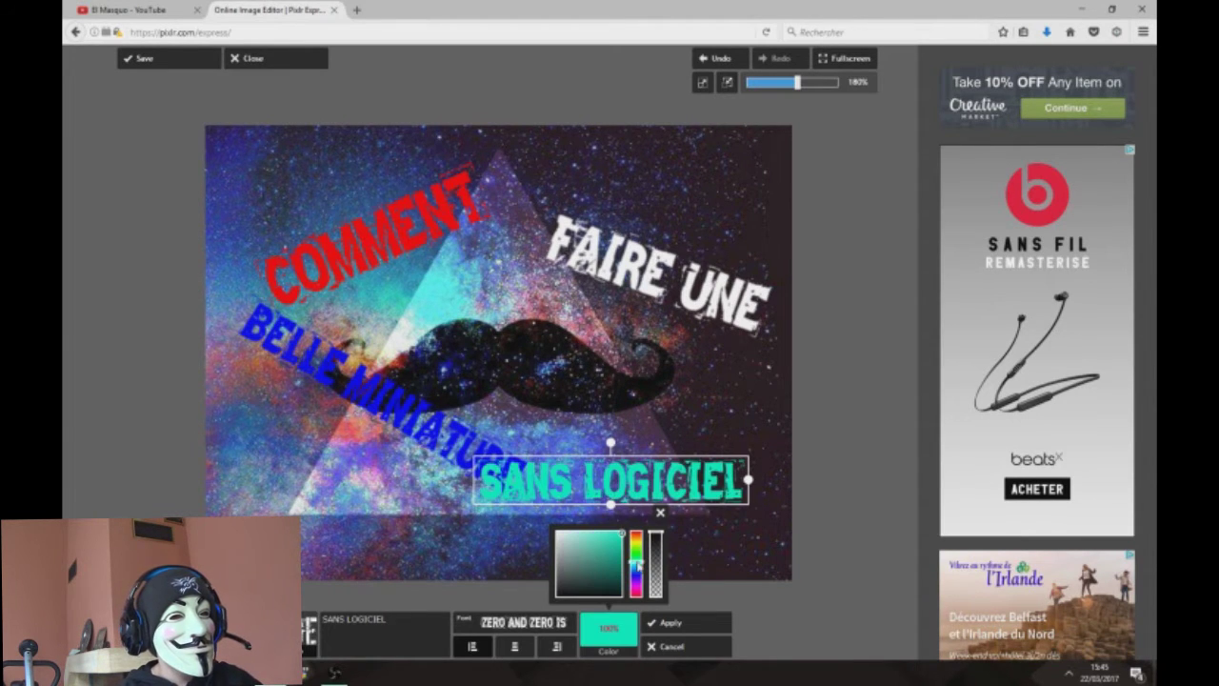
pyautogui.click(672, 622)
# Step: Add the green aviator sunglasses sticker from the Accessories set just above the moustache and apply it
pyautogui.click(472, 633)
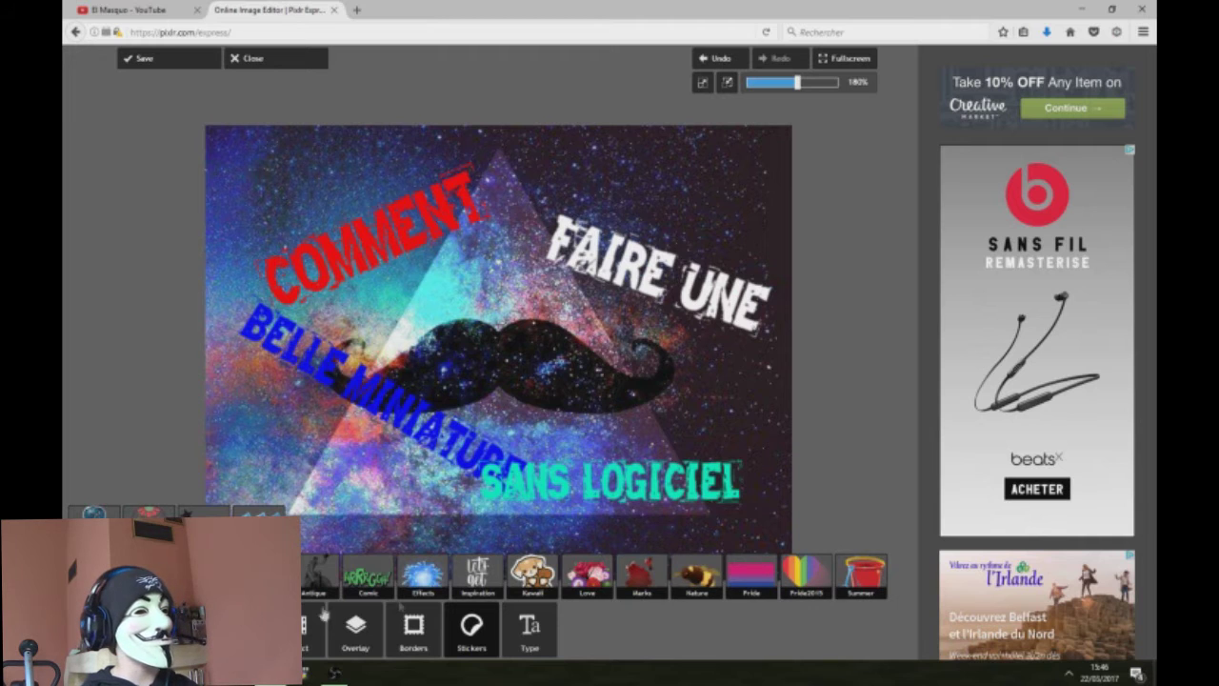
pyautogui.click(258, 576)
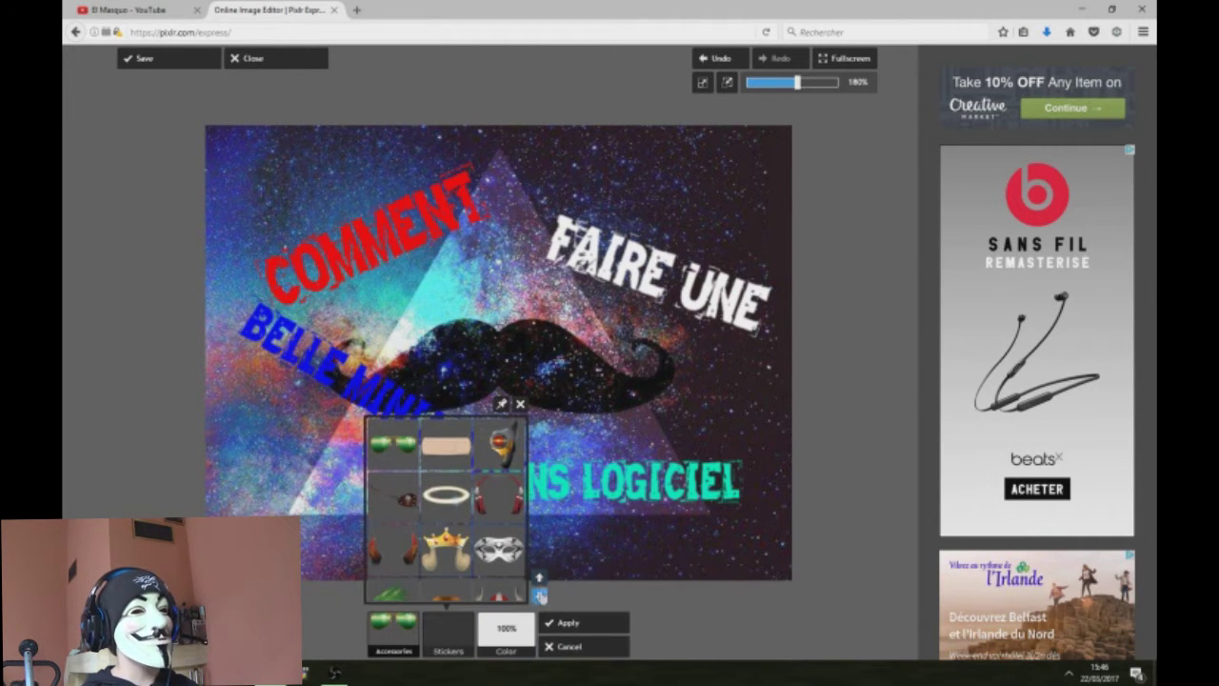
pyautogui.click(540, 596)
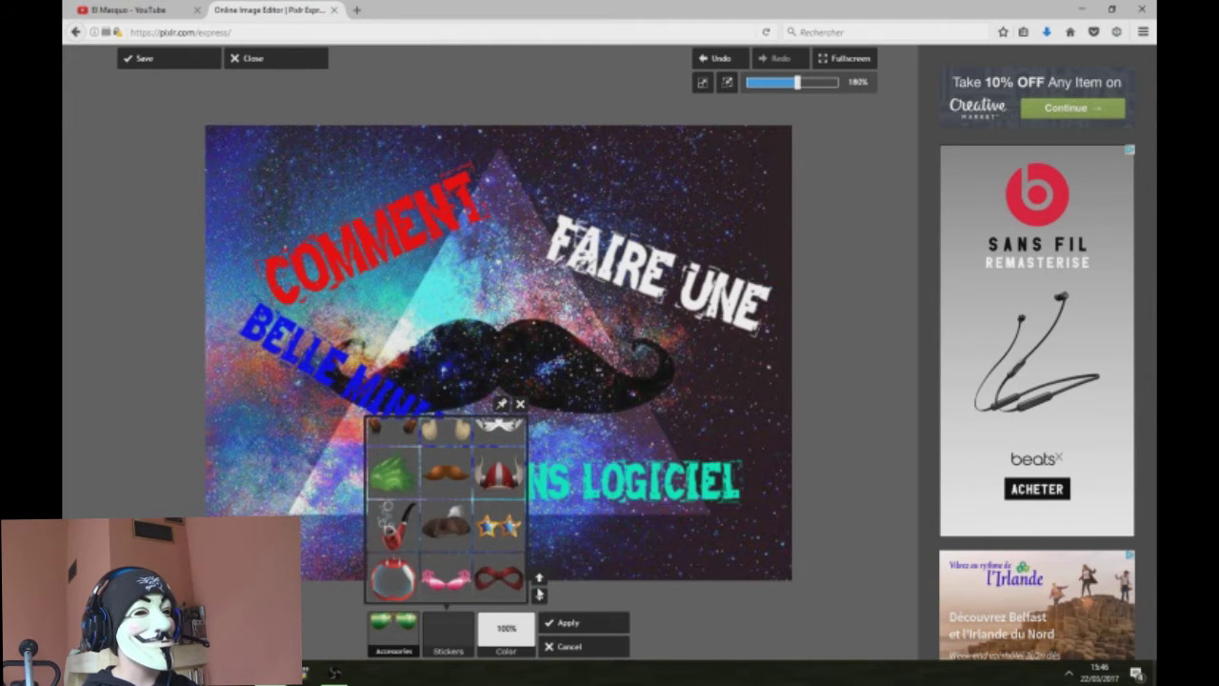
pyautogui.click(539, 582)
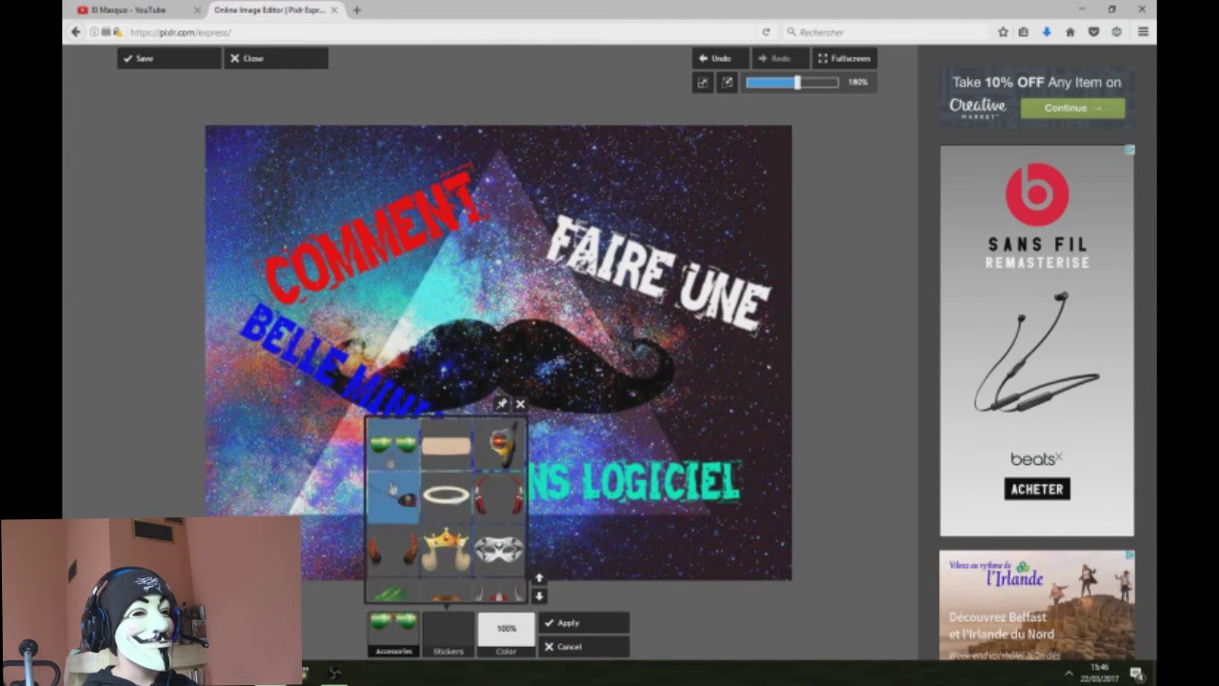
pyautogui.click(397, 460)
pyautogui.click(398, 464)
pyautogui.moveTo(617, 458); pyautogui.dragTo(477, 273)
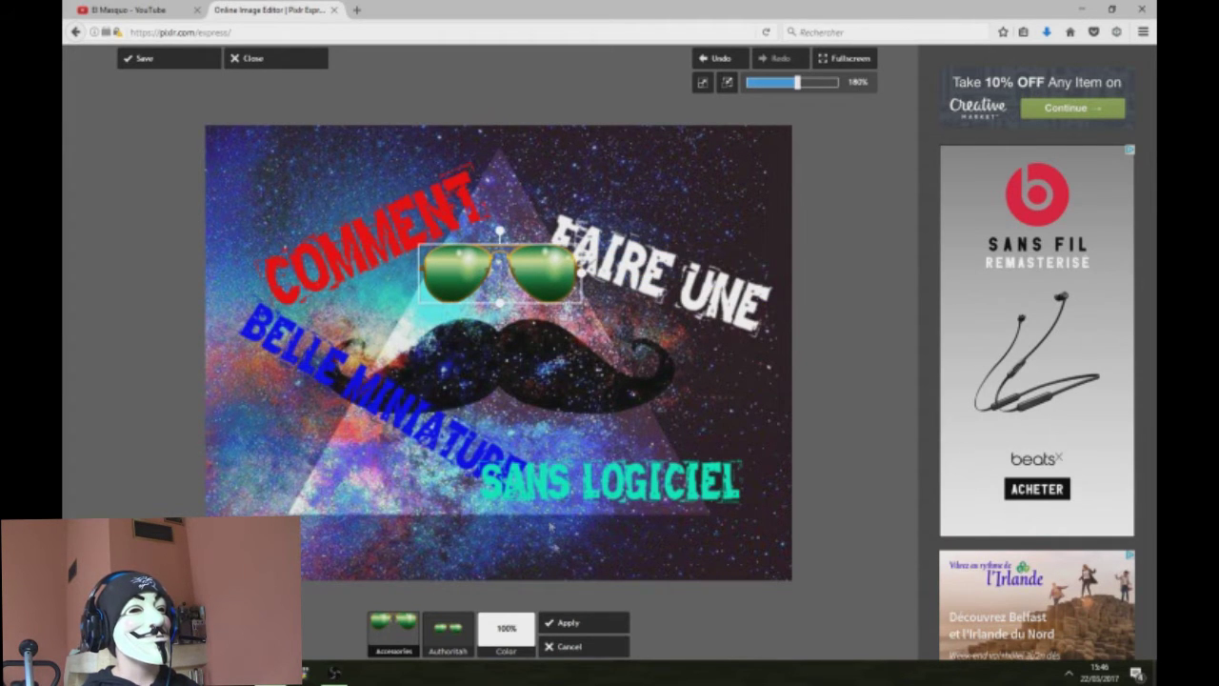
pyautogui.click(564, 622)
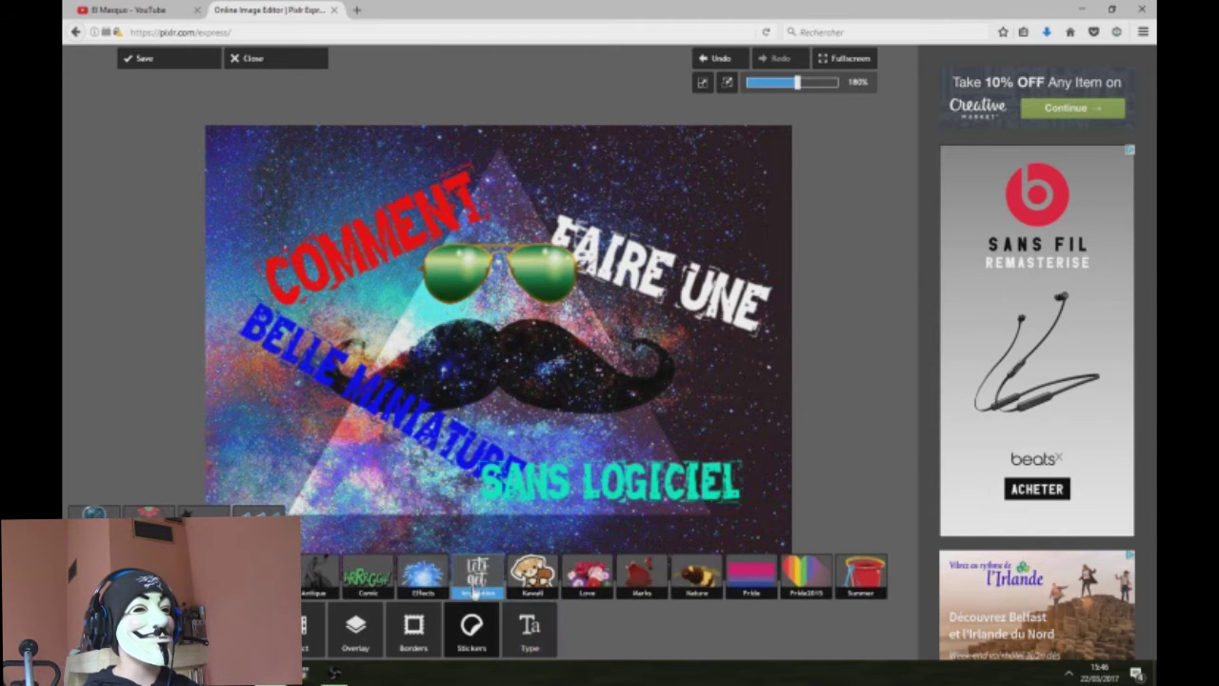
# Step: Browse the Kawaii and Comic sticker sets for another sticker to add to the image
pyautogui.click(532, 572)
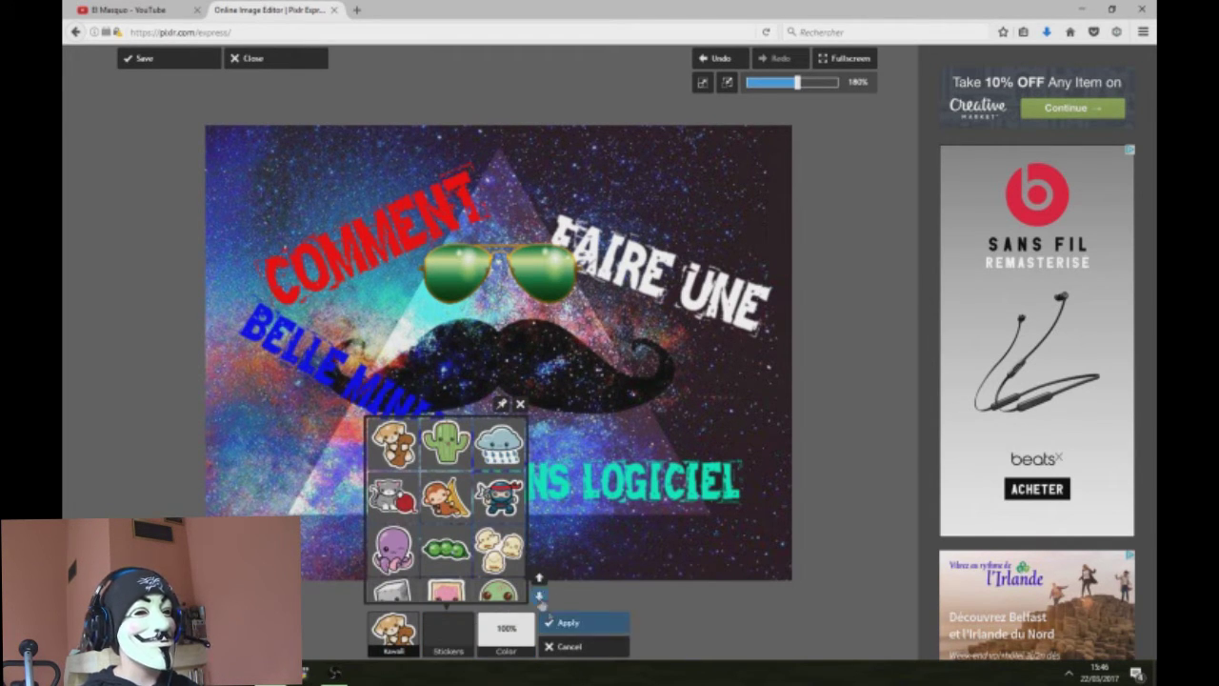
pyautogui.click(539, 594)
pyautogui.click(594, 654)
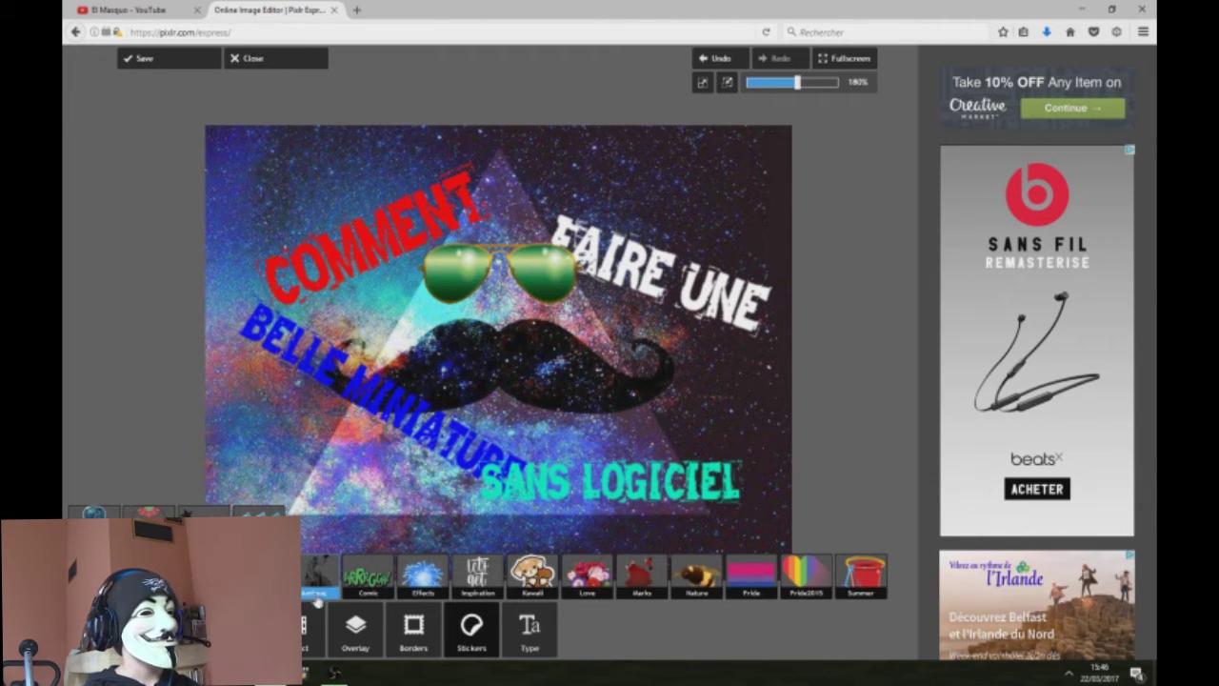
pyautogui.click(368, 574)
pyautogui.click(457, 629)
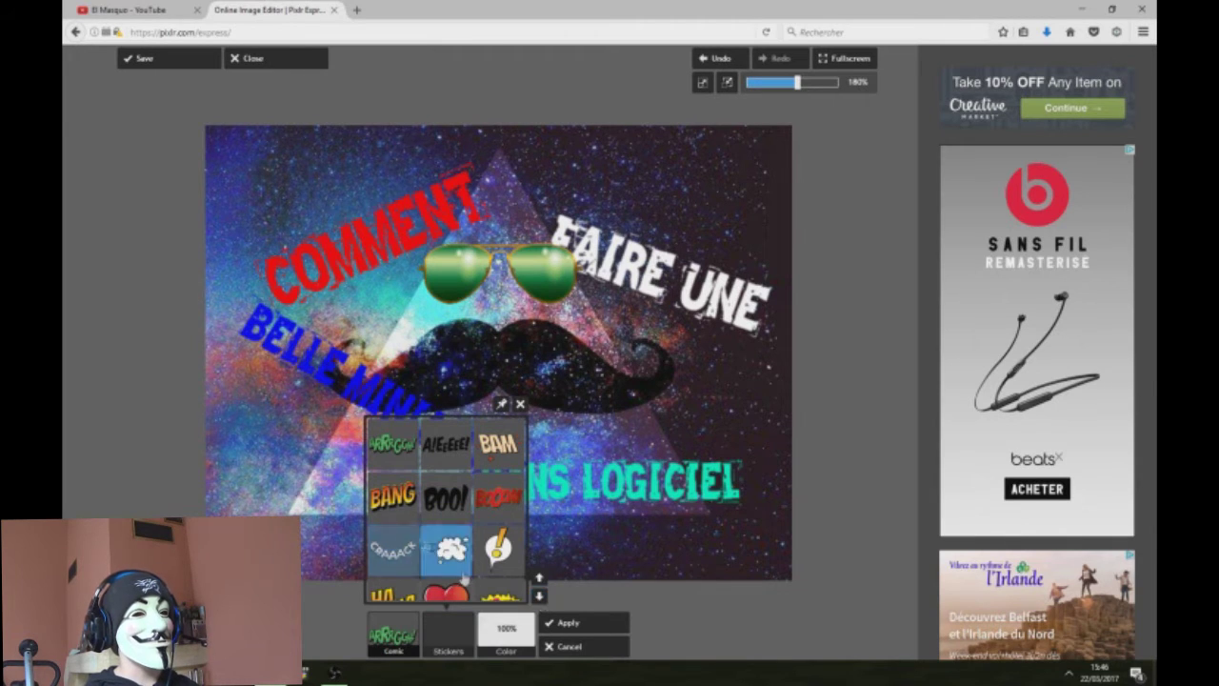
pyautogui.click(540, 597)
pyautogui.click(540, 597)
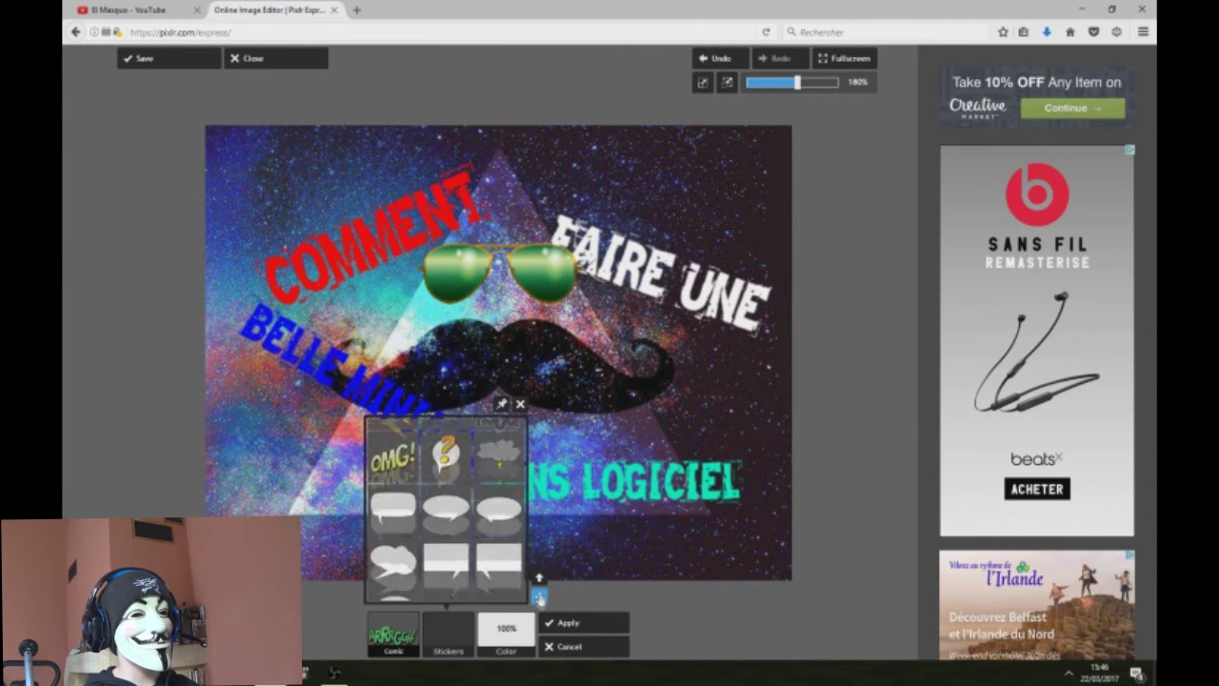
pyautogui.click(539, 597)
pyautogui.click(539, 597)
pyautogui.click(539, 597)
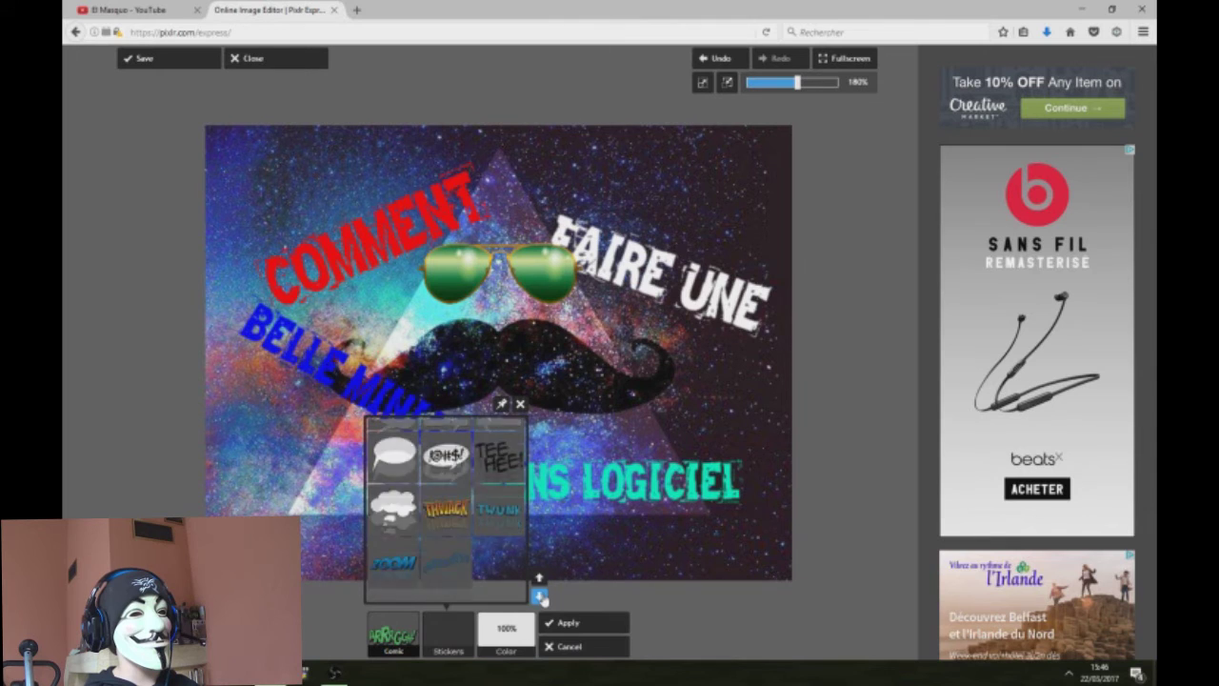
pyautogui.click(572, 646)
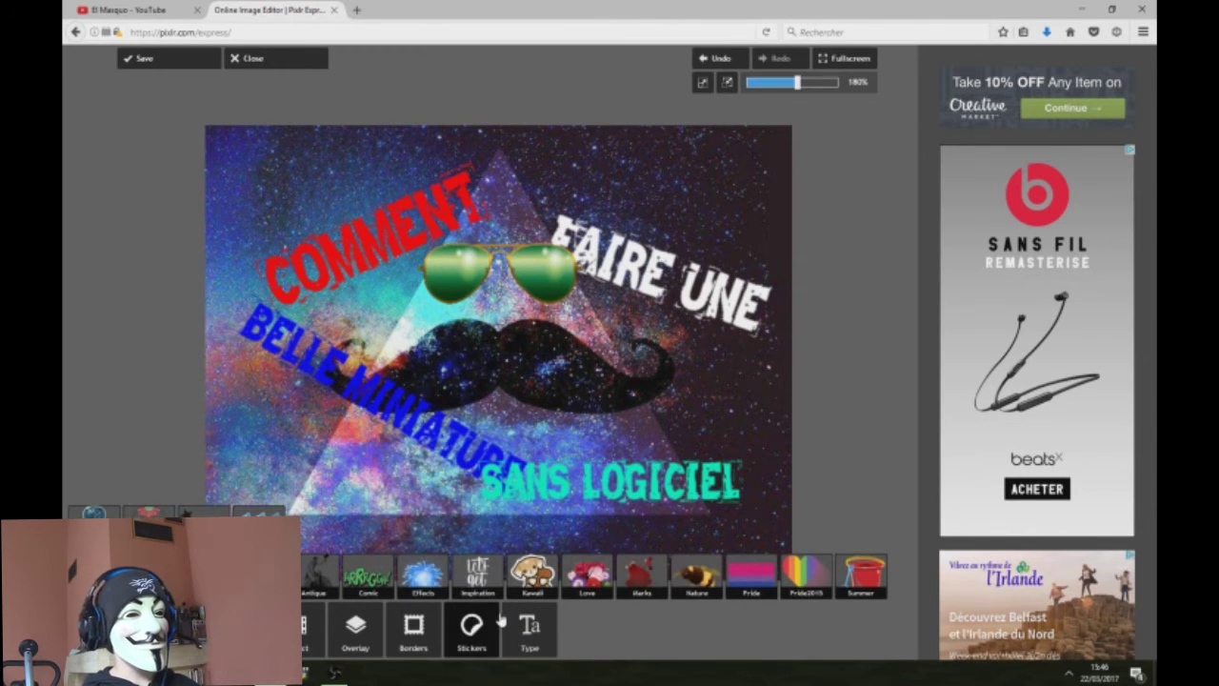
# Step: Try a torn-paper border from the White ripped set around the image
pyautogui.click(408, 630)
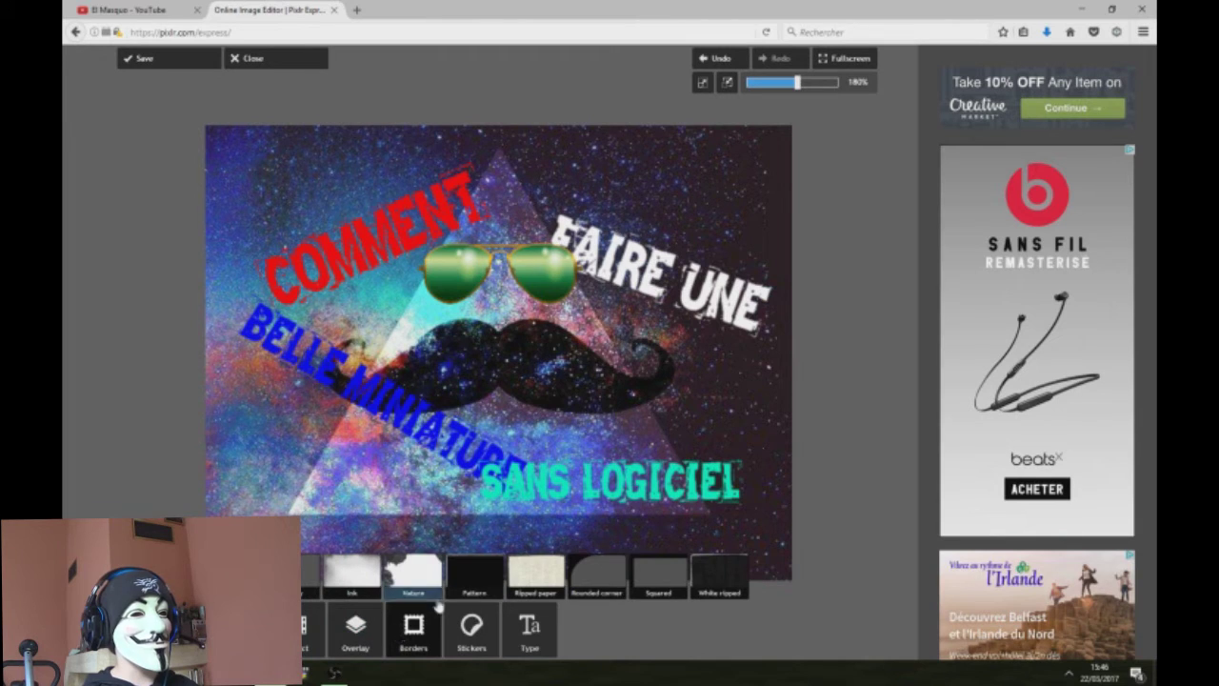
pyautogui.click(705, 576)
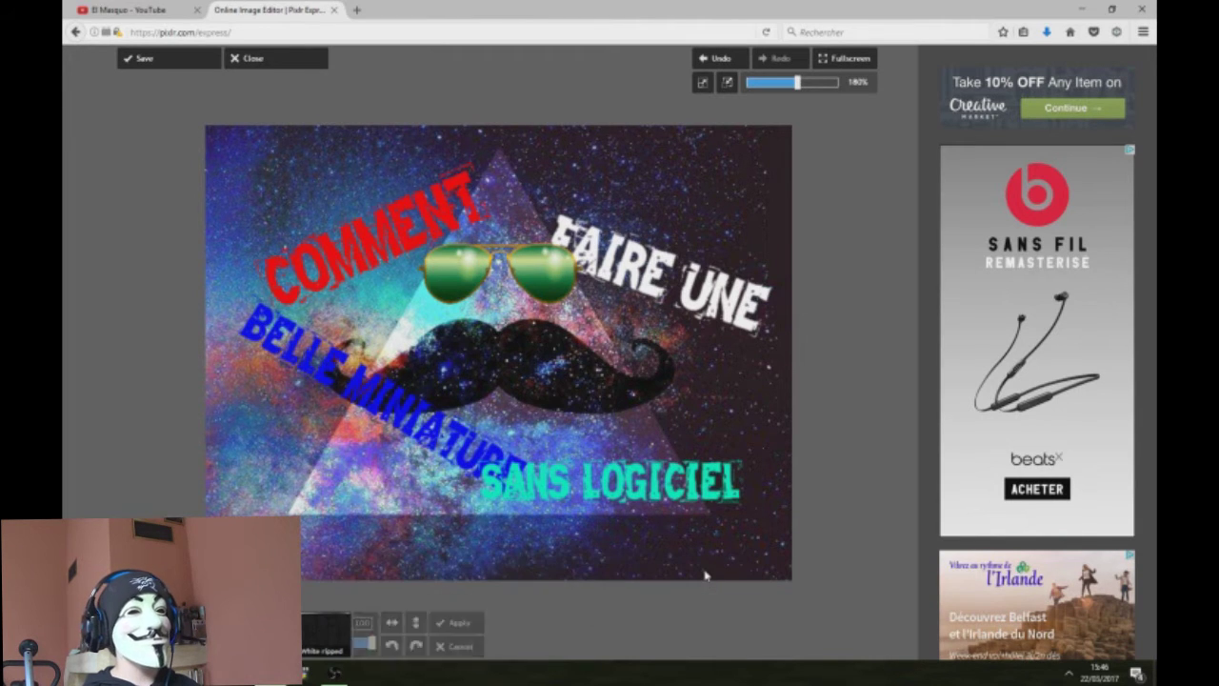
pyautogui.click(436, 556)
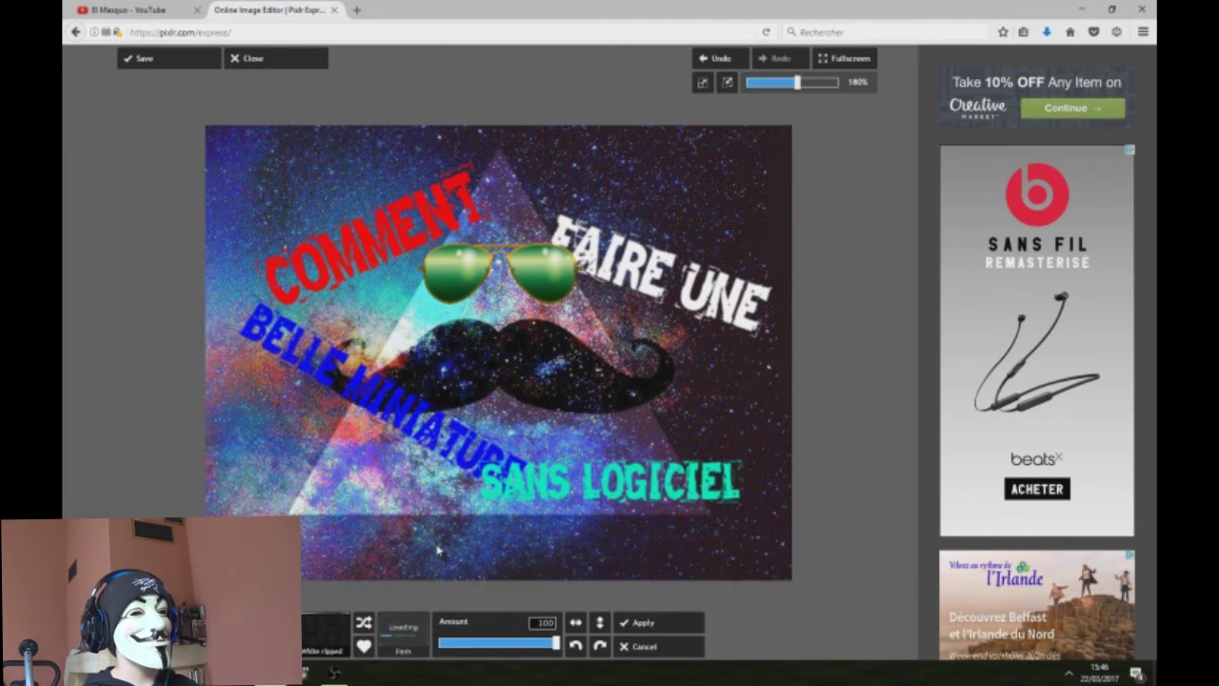
pyautogui.click(626, 646)
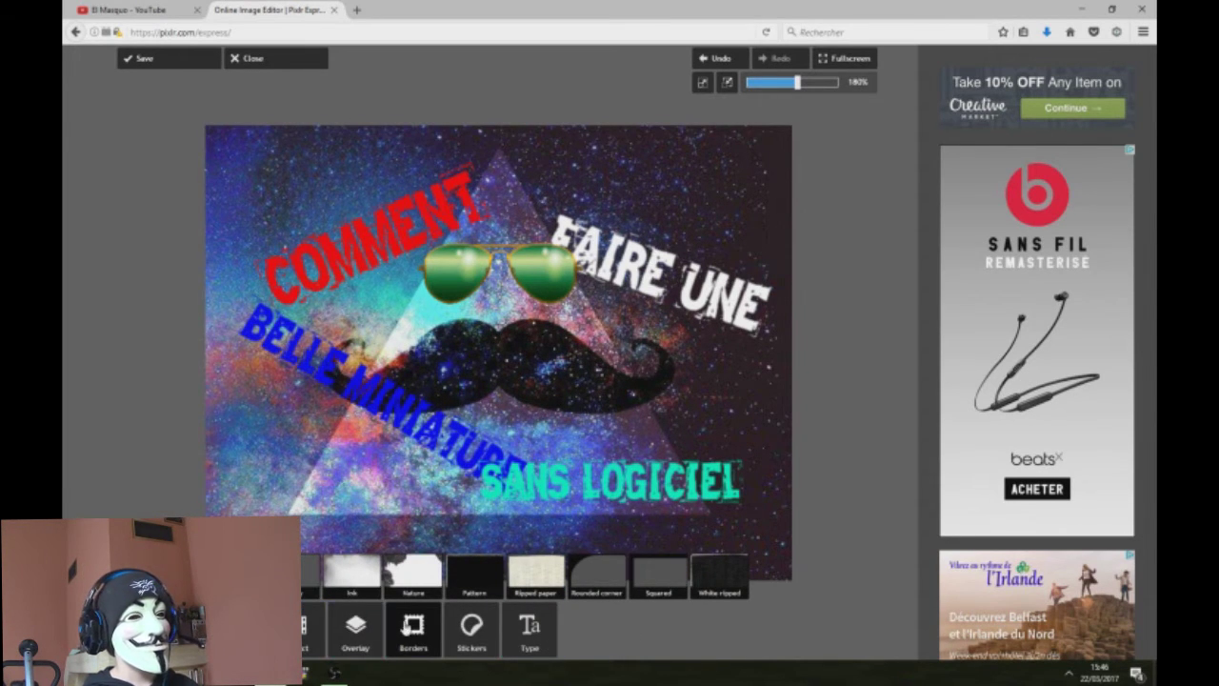
# Step: Apply a red light-swirl overlay from the Light paint set to the image at amount 100
pyautogui.click(357, 625)
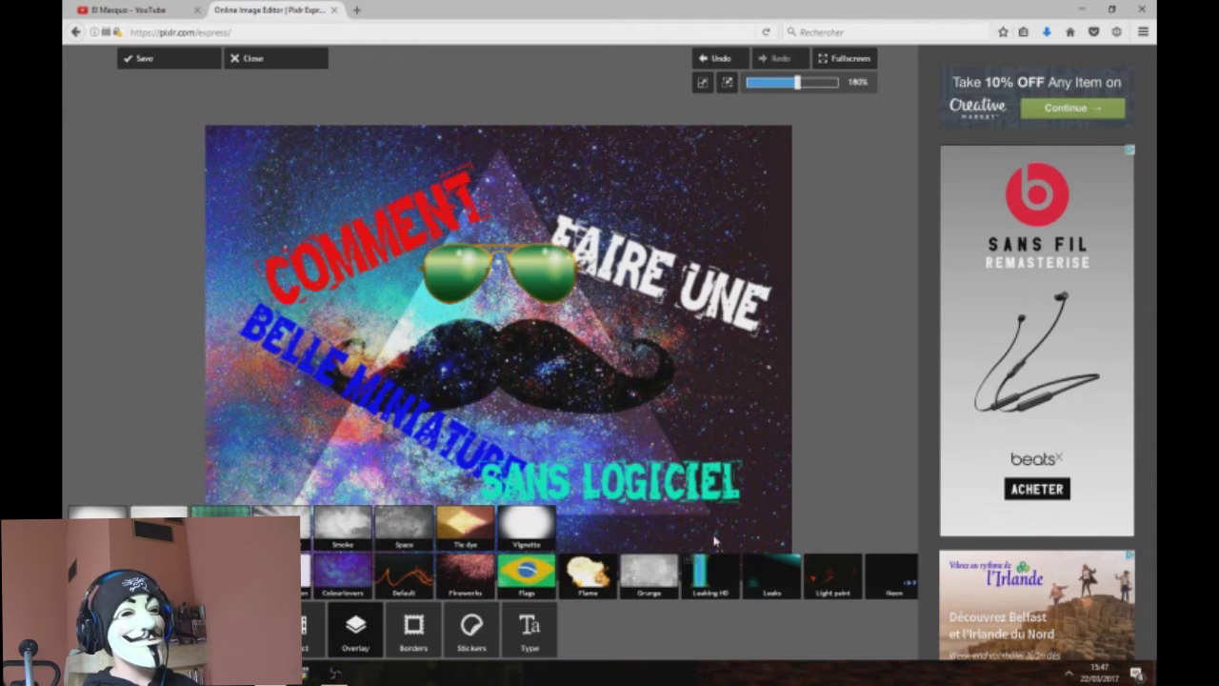
pyautogui.click(834, 590)
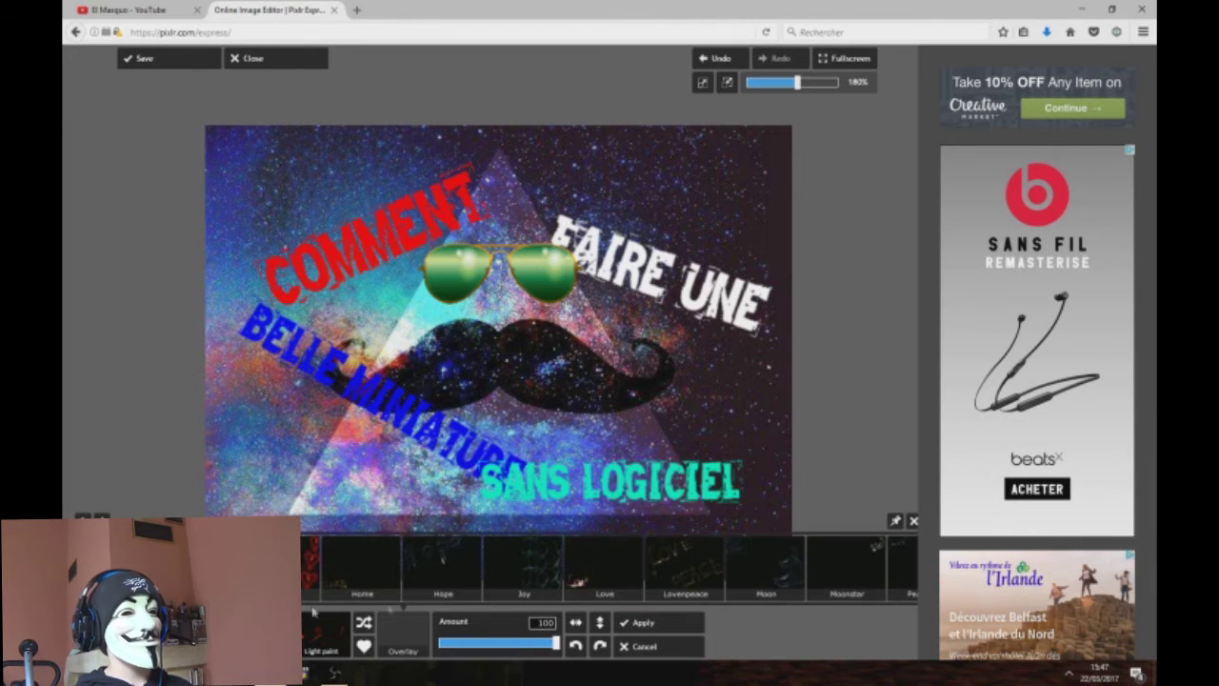
pyautogui.click(201, 569)
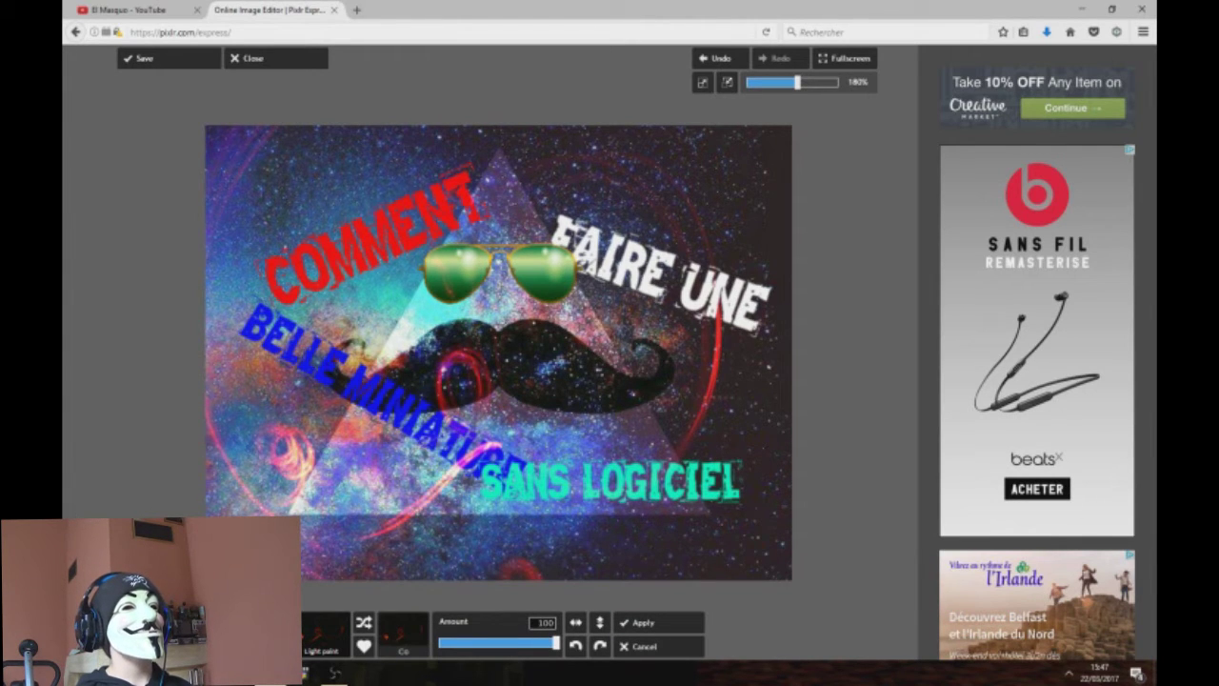
pyautogui.click(643, 622)
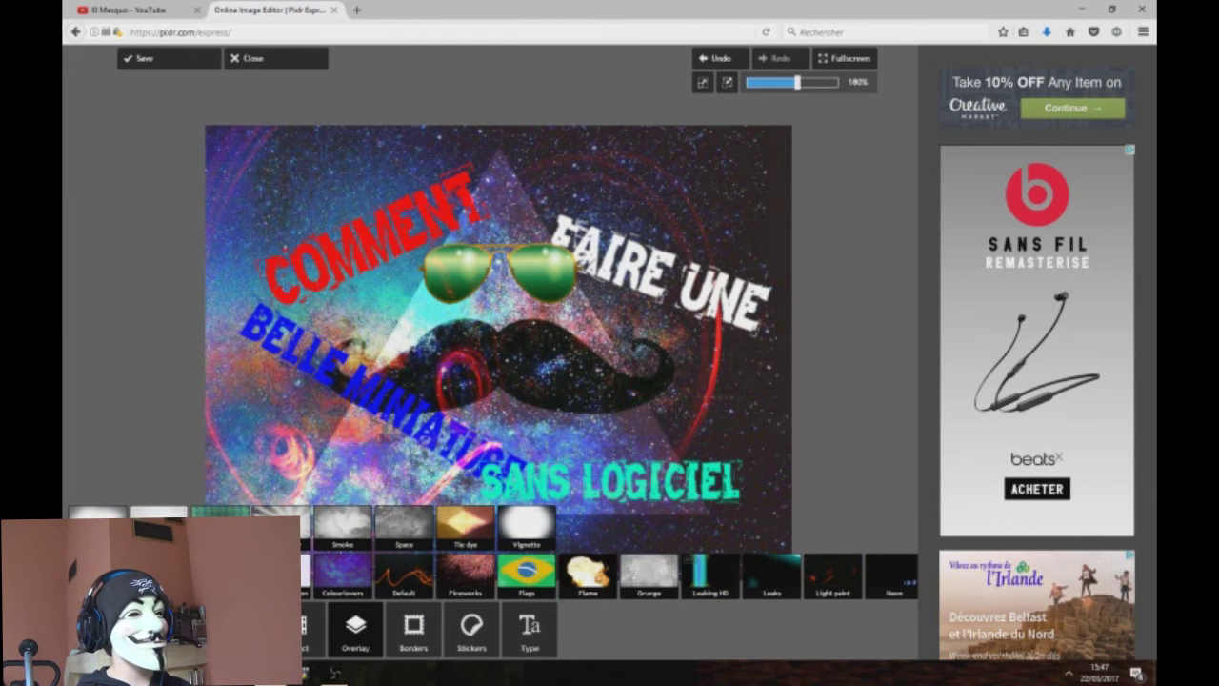
# Step: Try the Flowers overlay from the Bokeh set, replace it with Birds at amount 100 and apply it
pyautogui.click(221, 577)
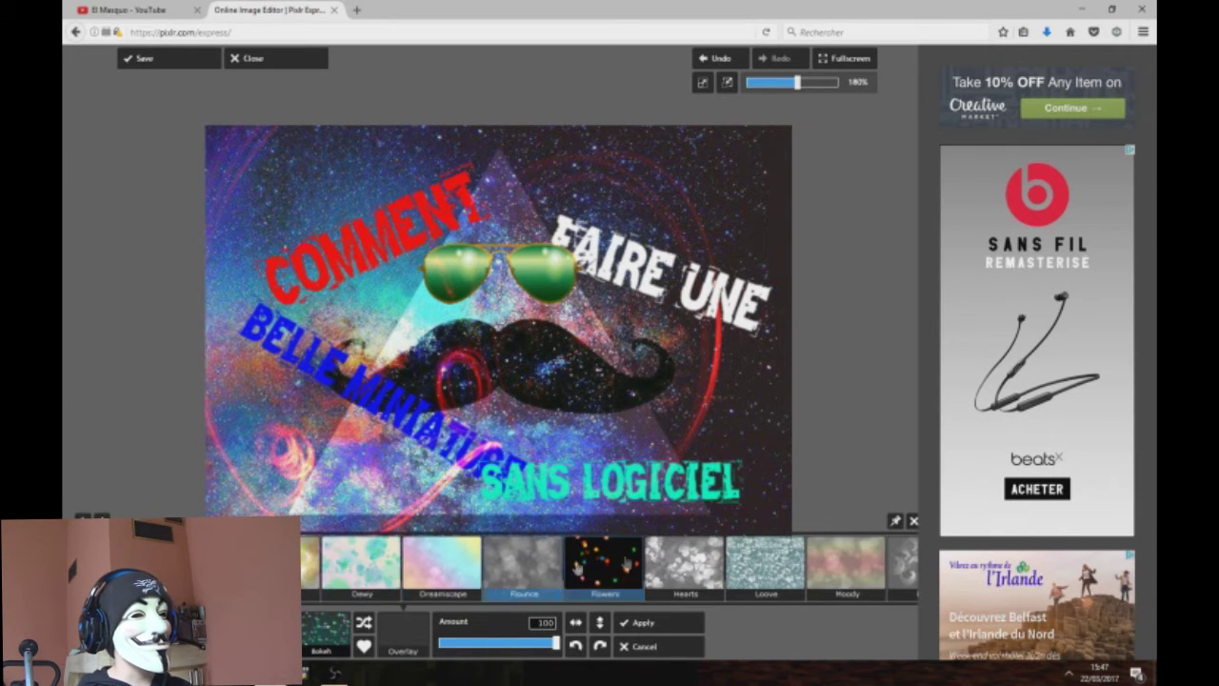
pyautogui.click(627, 564)
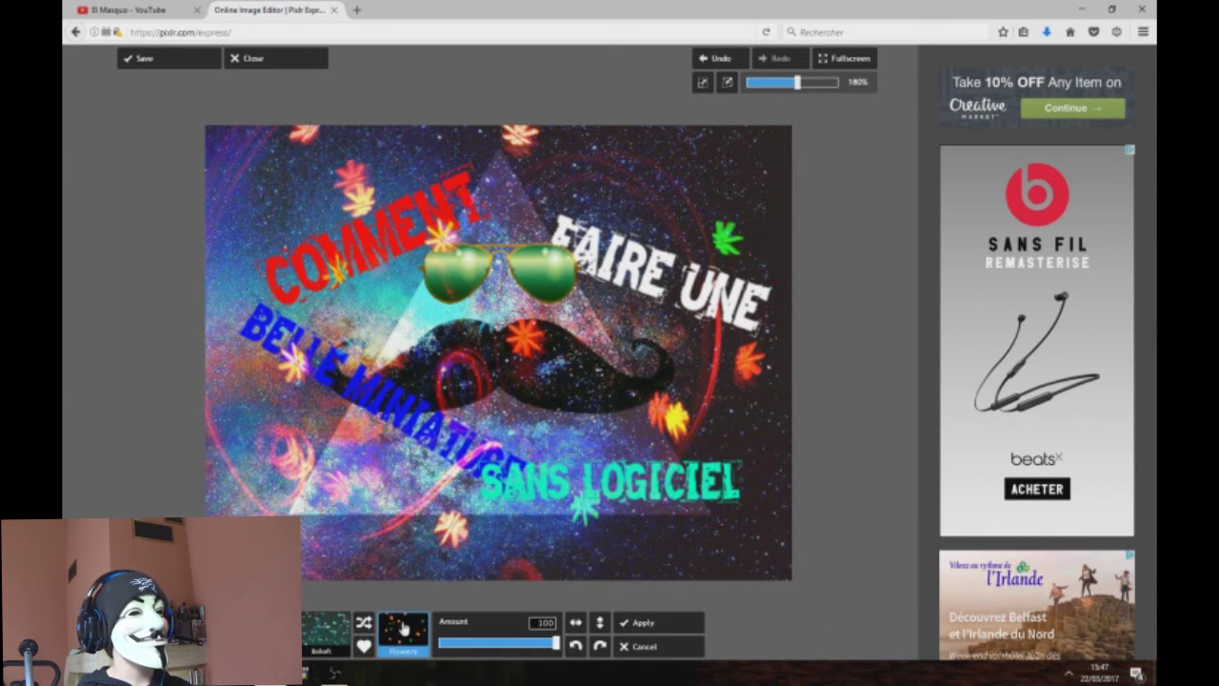
pyautogui.click(405, 631)
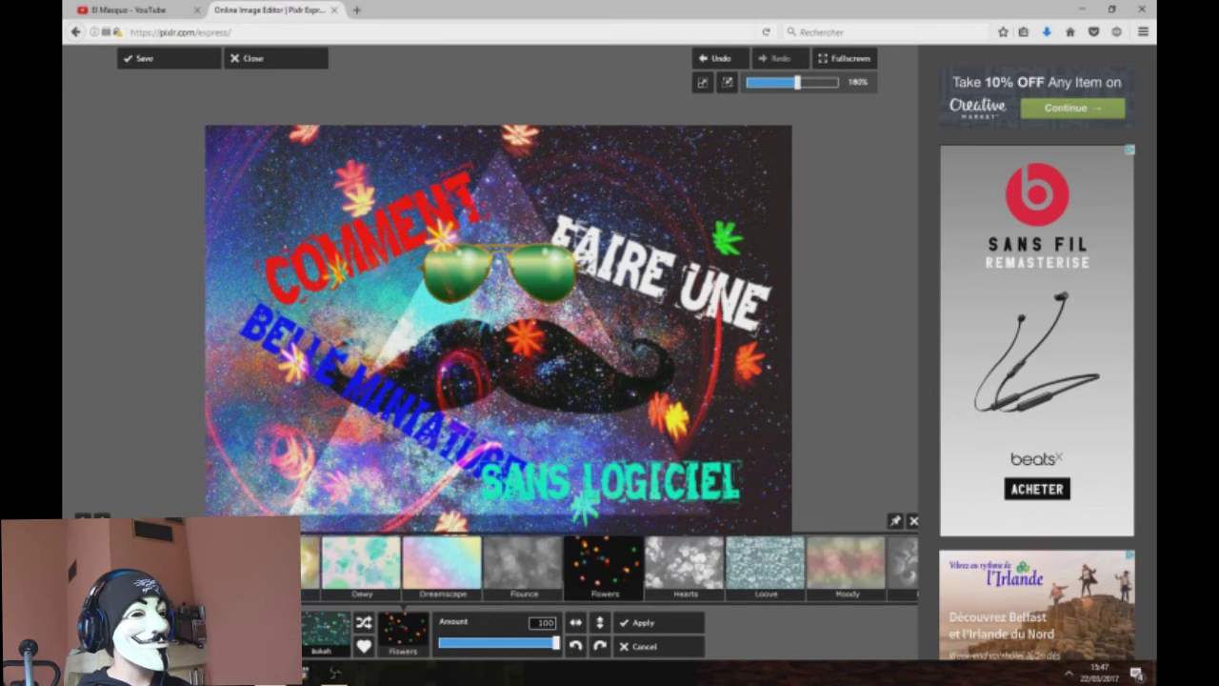
pyautogui.click(364, 622)
pyautogui.click(364, 622)
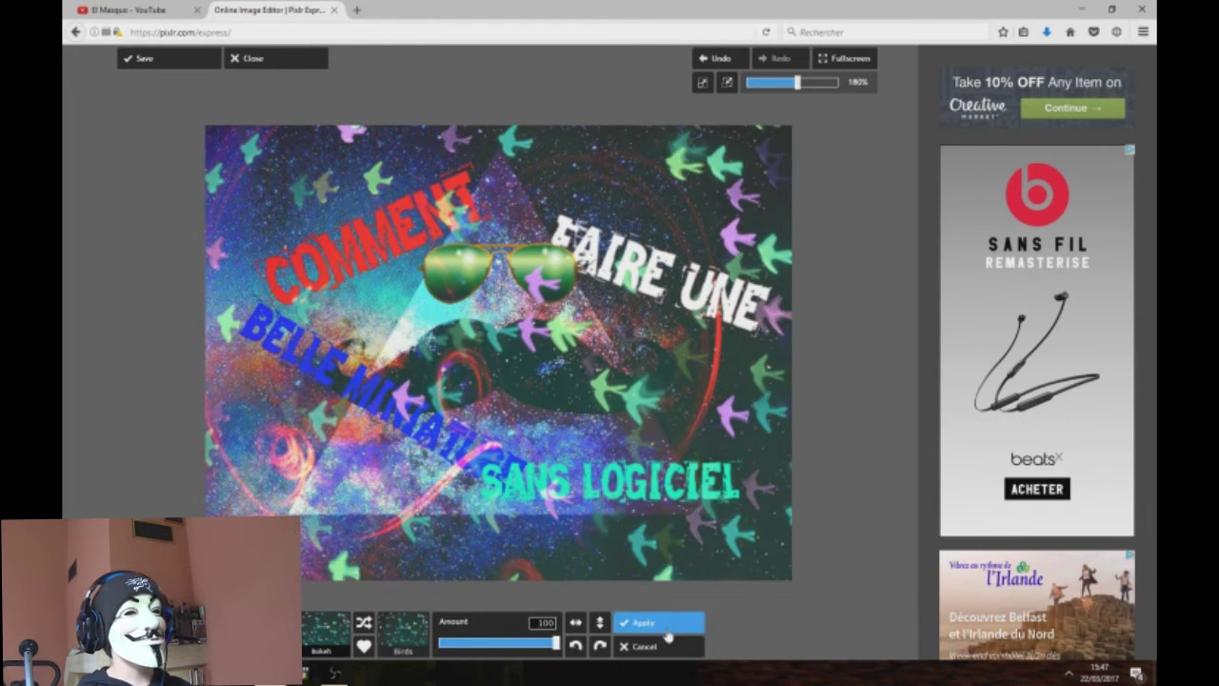
pyautogui.click(669, 636)
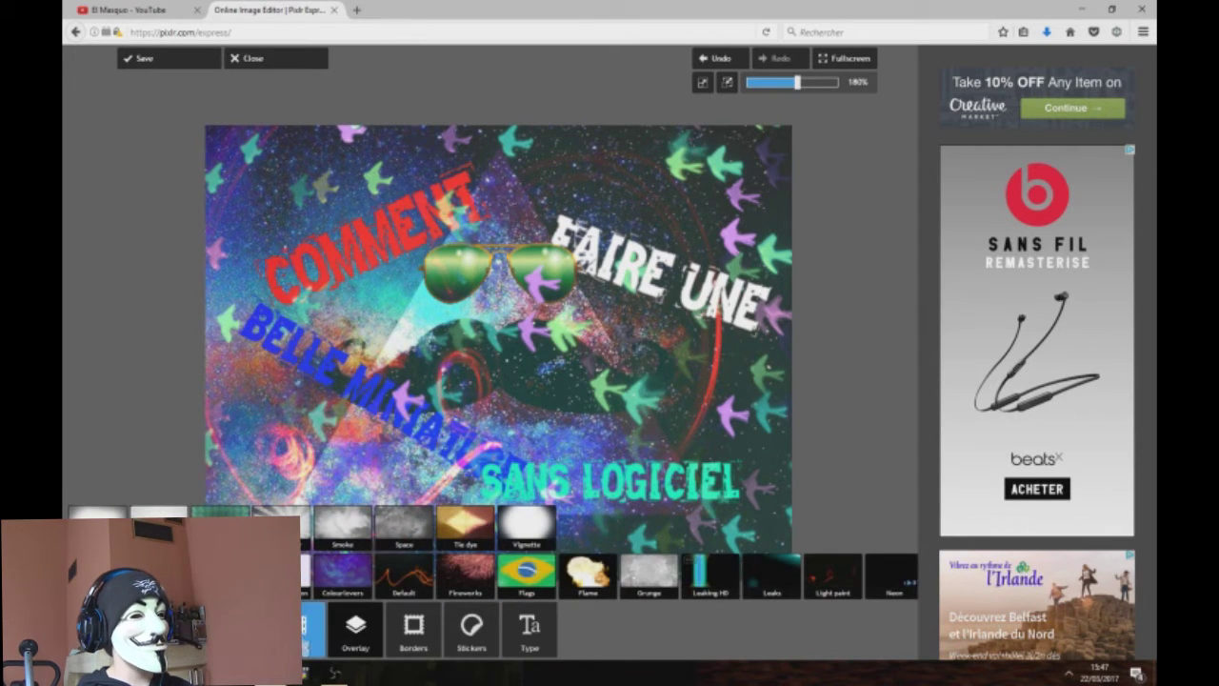
# Step: Try the Gamma effect from the Atomic set on the image
pyautogui.click(299, 631)
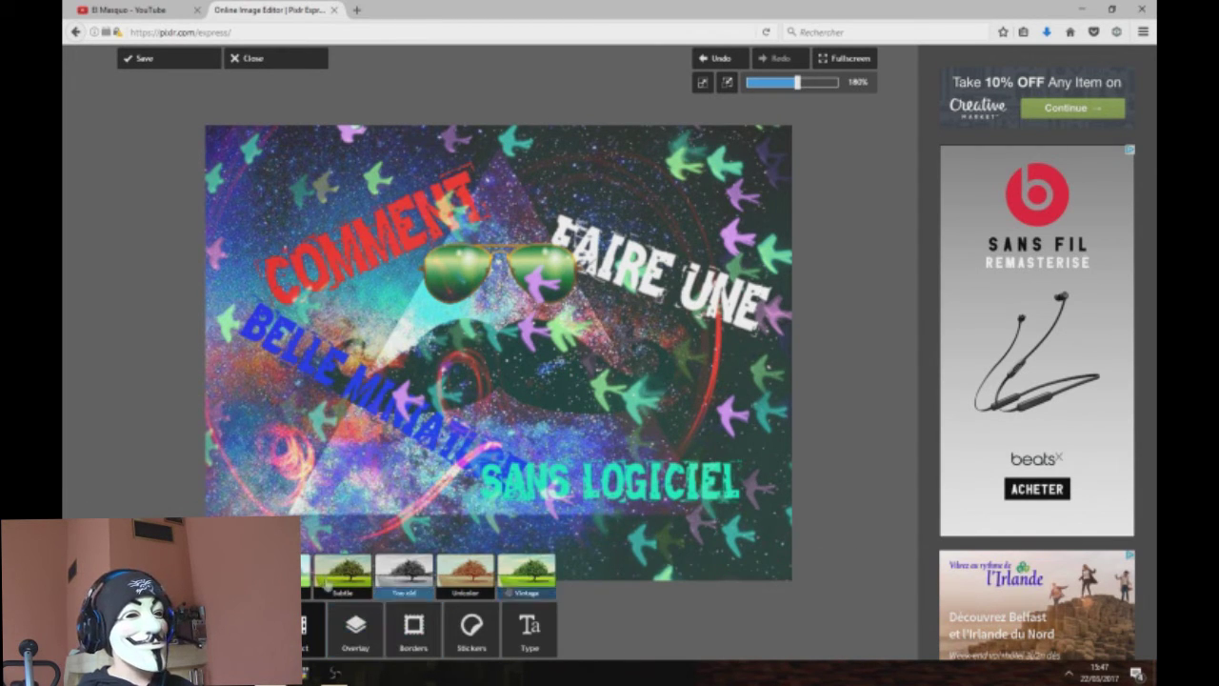
pyautogui.click(98, 574)
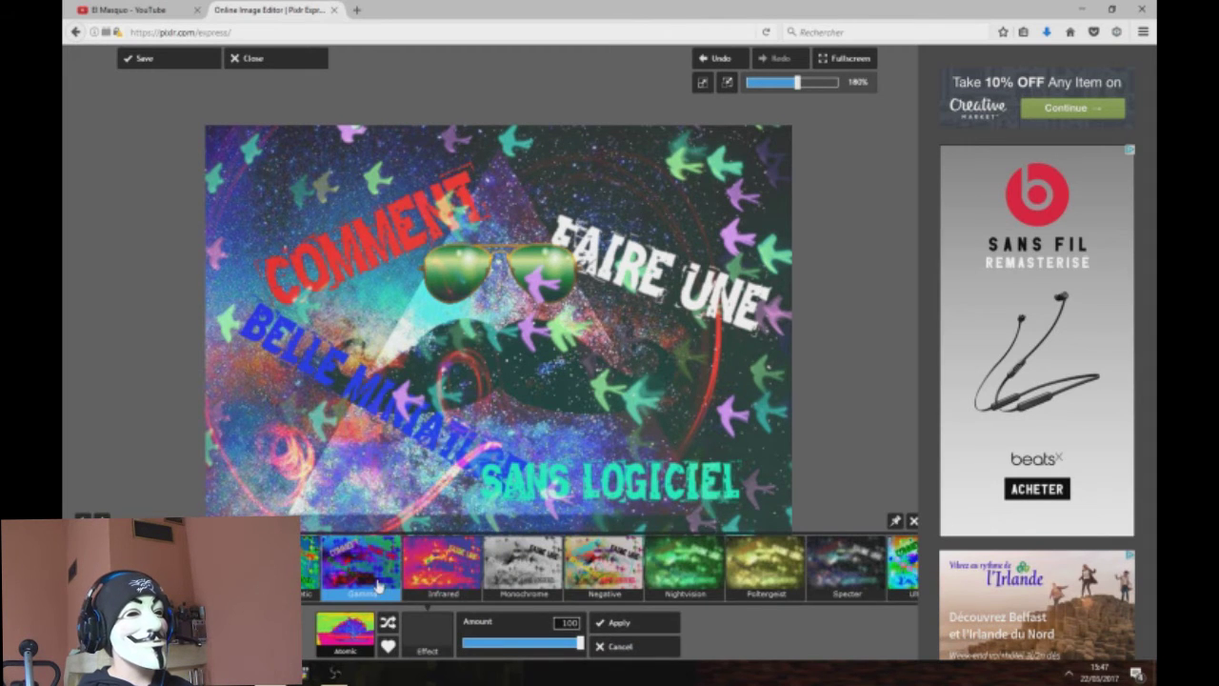
pyautogui.click(379, 583)
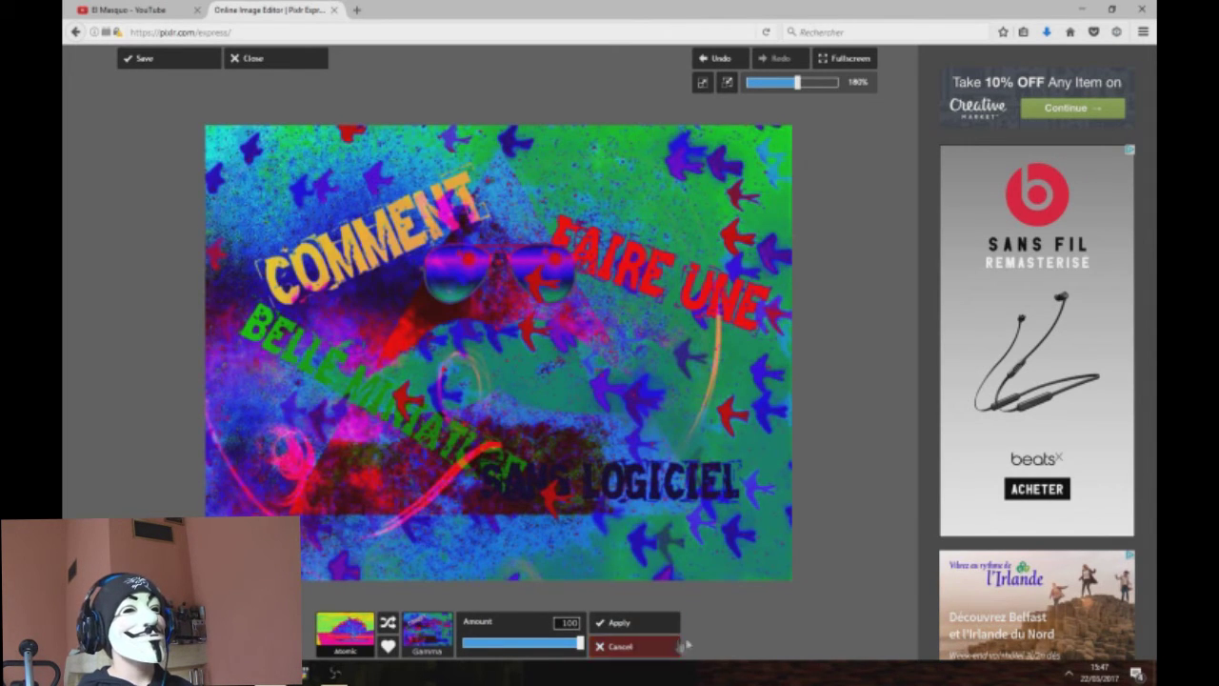
pyautogui.click(652, 649)
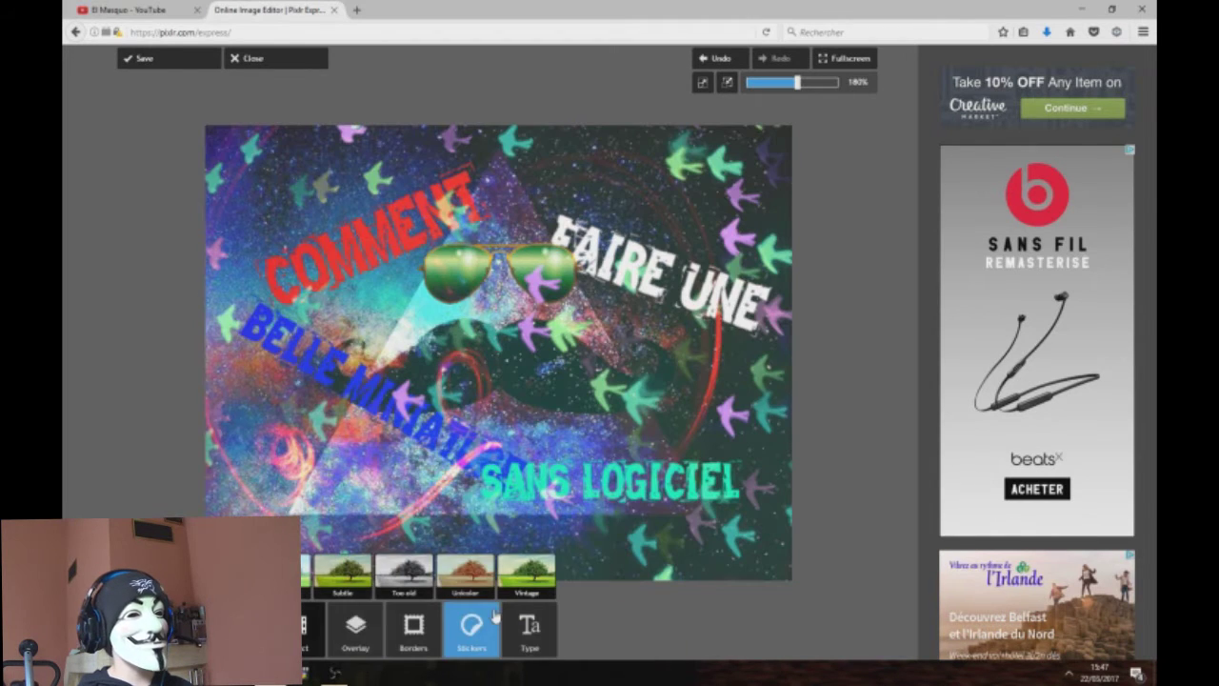
# Step: Add the picture troll transparent (2).png from the miniature yt folder onto the image
pyautogui.click(239, 630)
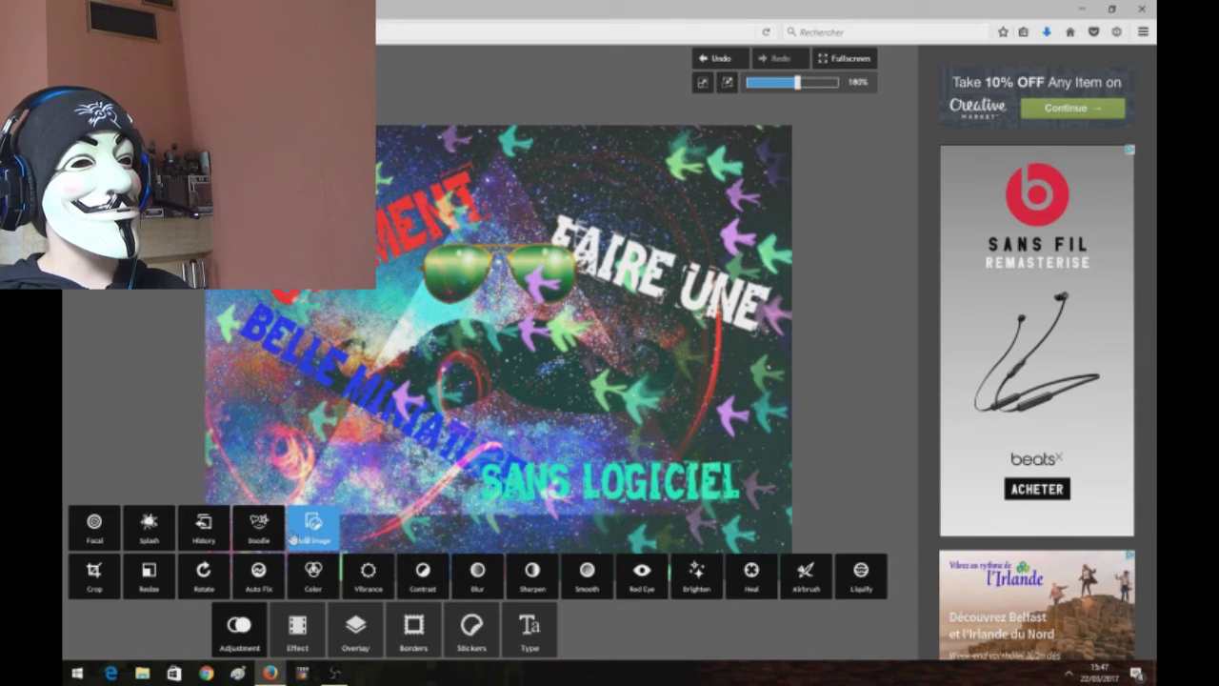
pyautogui.click(314, 526)
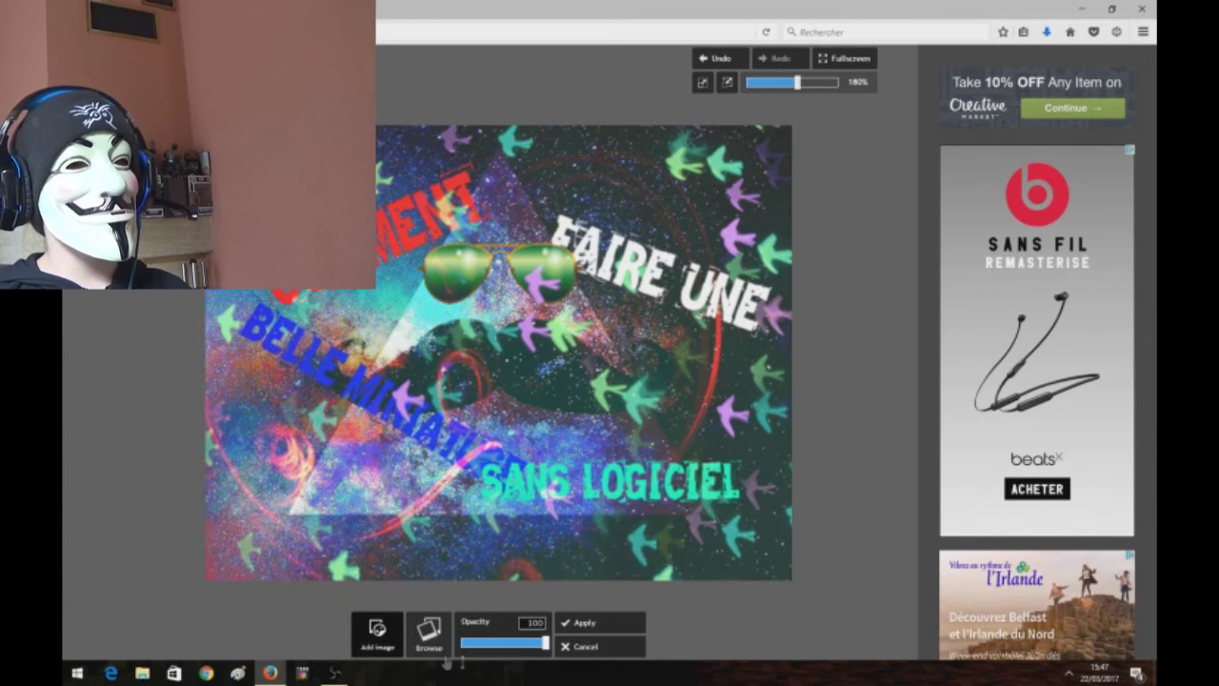
pyautogui.click(435, 653)
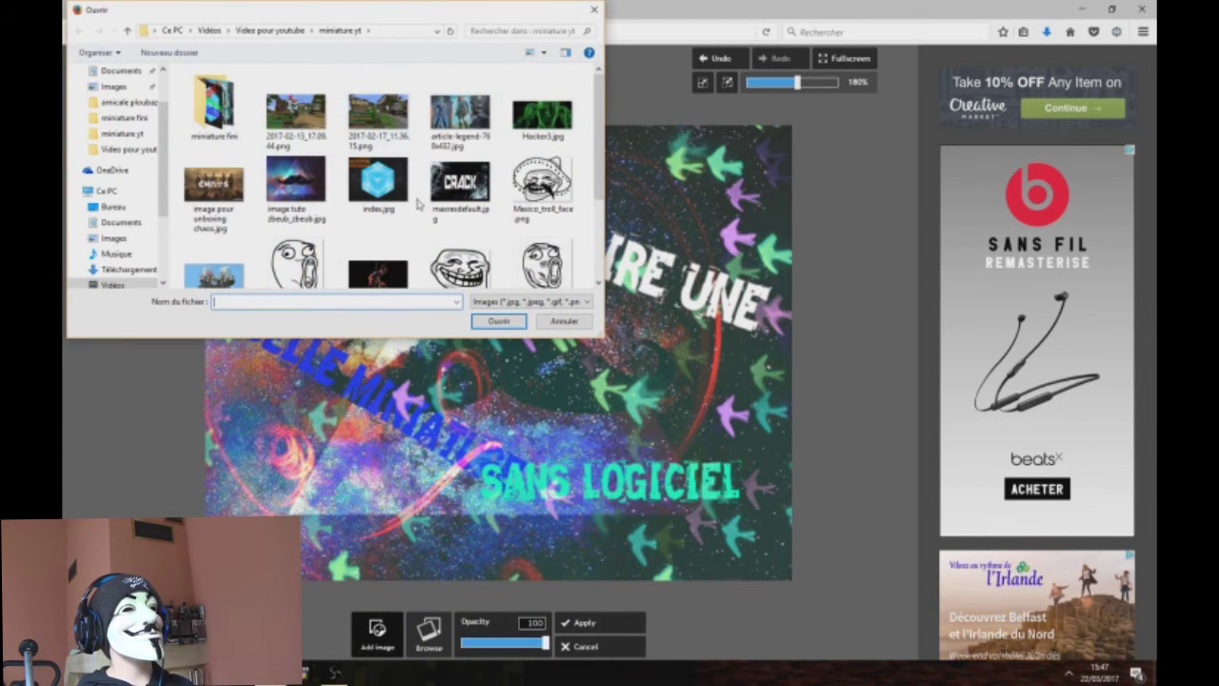
pyautogui.scroll(-1, 425, 219)
pyautogui.click(460, 221)
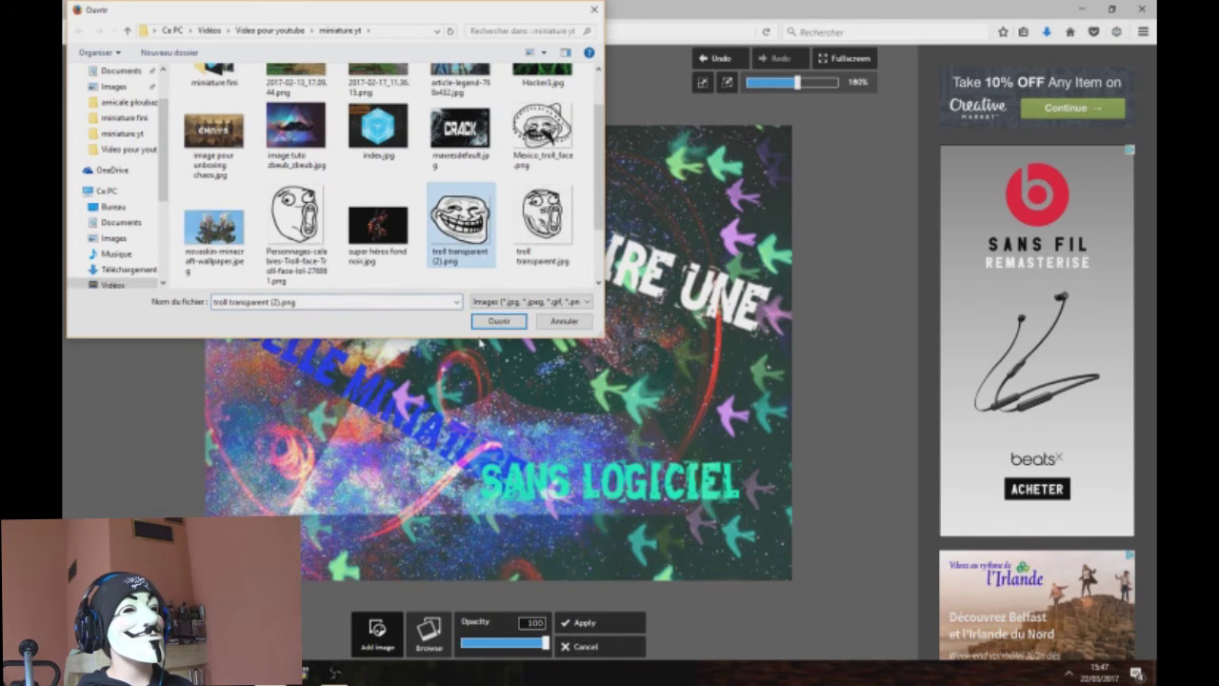
pyautogui.click(498, 322)
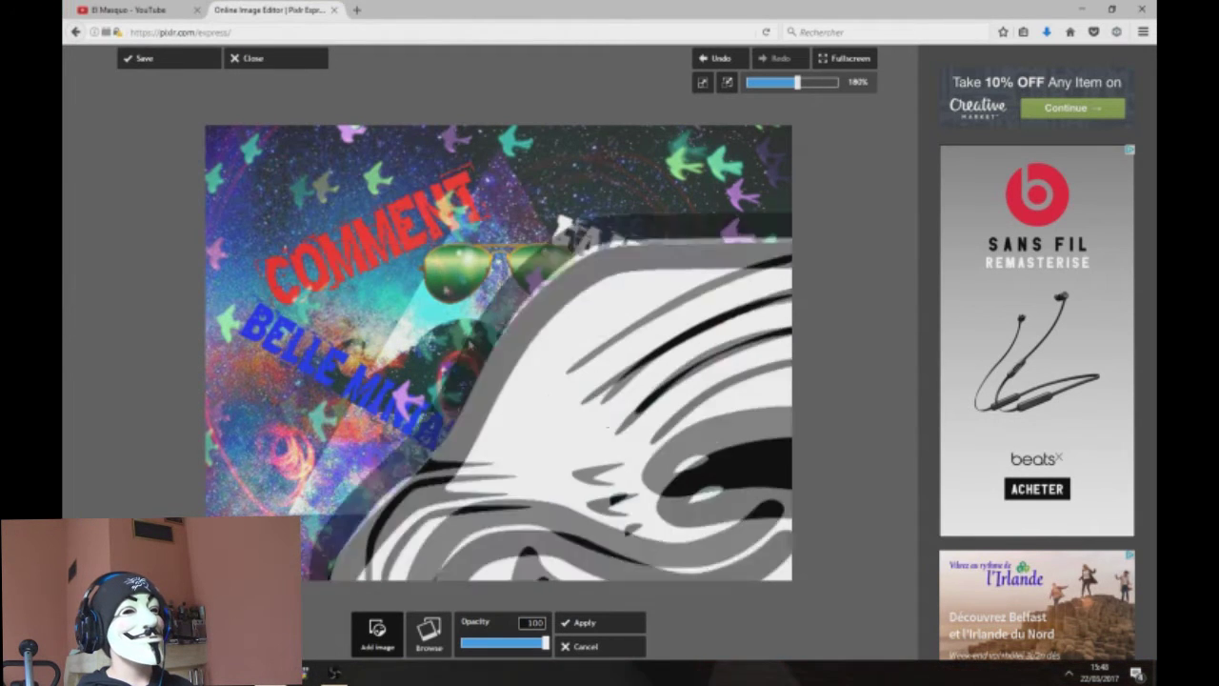
# Step: Shrink the troll face to a small size, place it between FAIRE UNE and SANS LOGICIEL, and apply it
pyautogui.moveTo(497, 497); pyautogui.dragTo(444, 274)
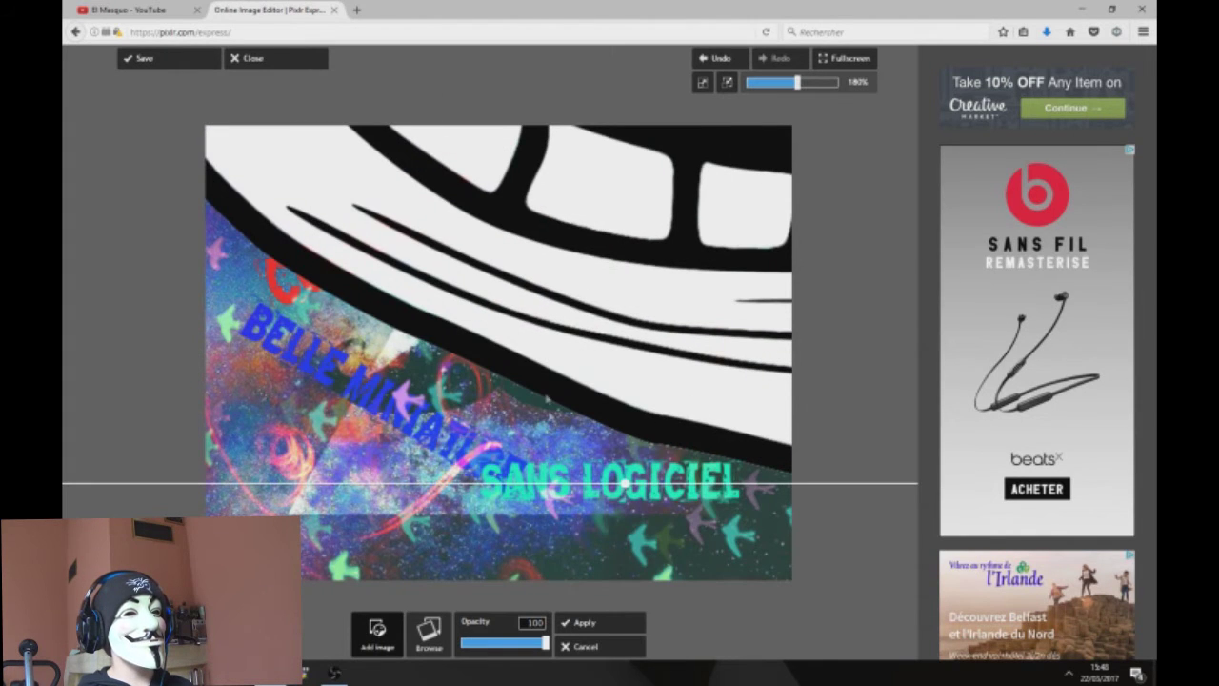
pyautogui.moveTo(626, 486); pyautogui.dragTo(624, 219)
pyautogui.moveTo(605, 159); pyautogui.dragTo(495, 445)
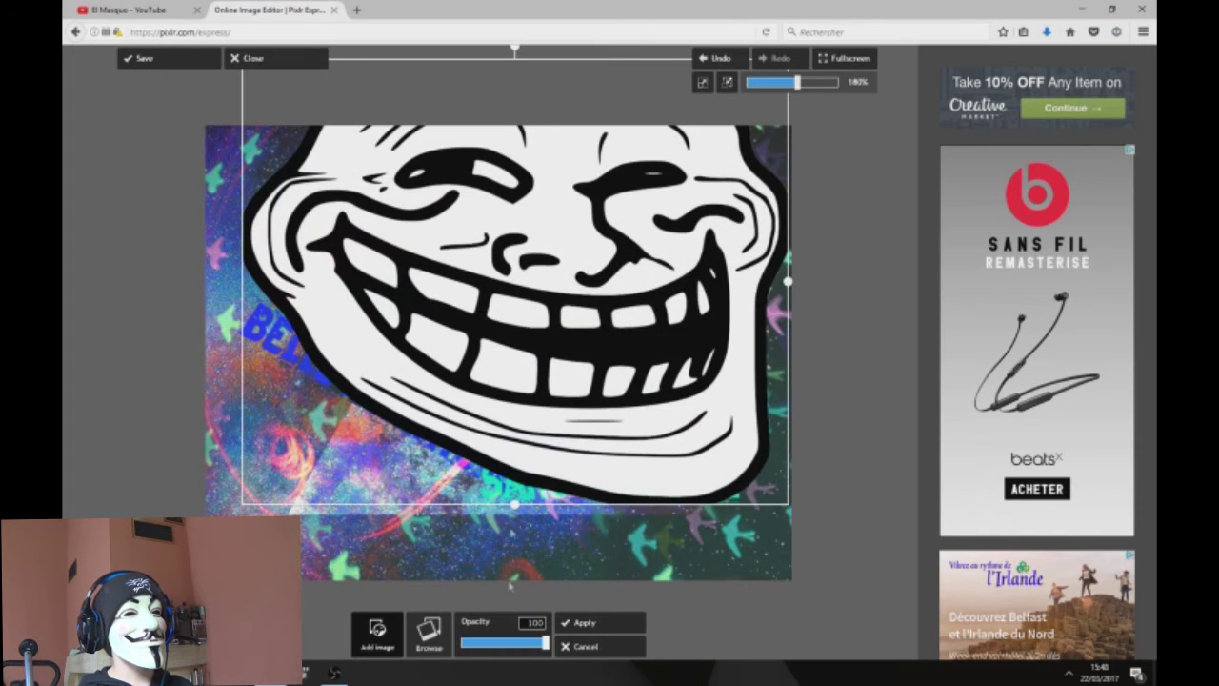
pyautogui.moveTo(518, 515); pyautogui.dragTo(678, 408)
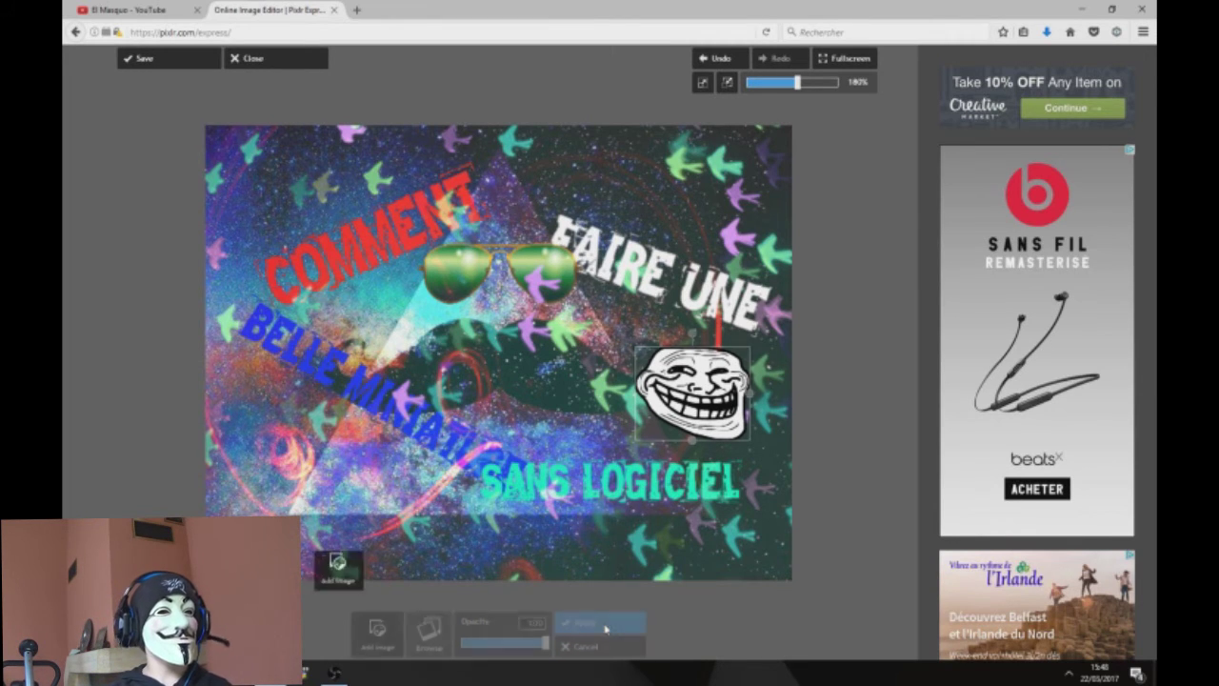
pyautogui.click(606, 628)
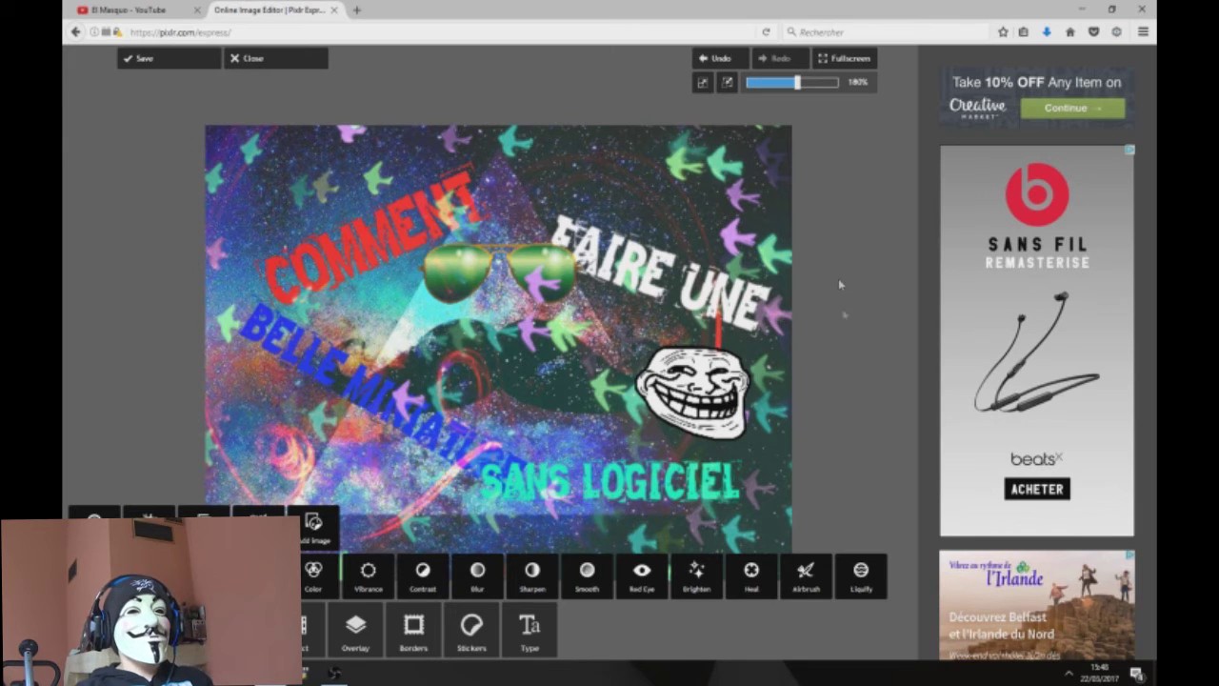
# Step: Save the finished thumbnail to the computer under the name miniature tuto with quality 100
pyautogui.click(165, 61)
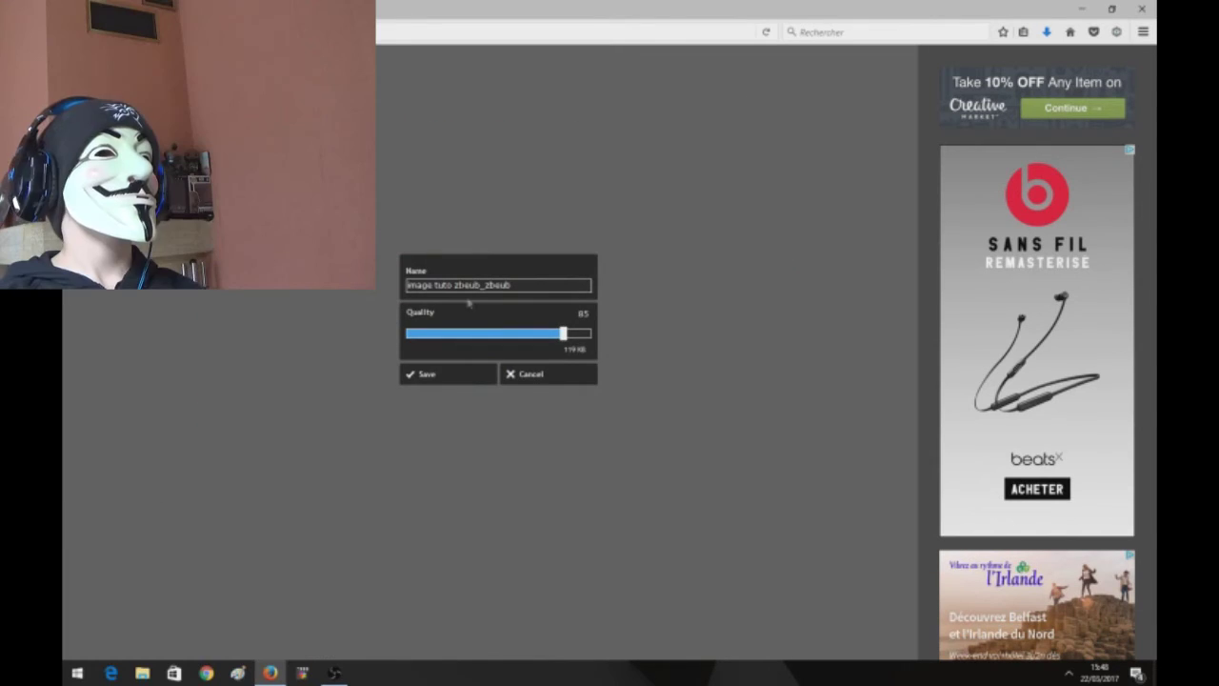
pyautogui.moveTo(522, 286); pyautogui.dragTo(379, 285)
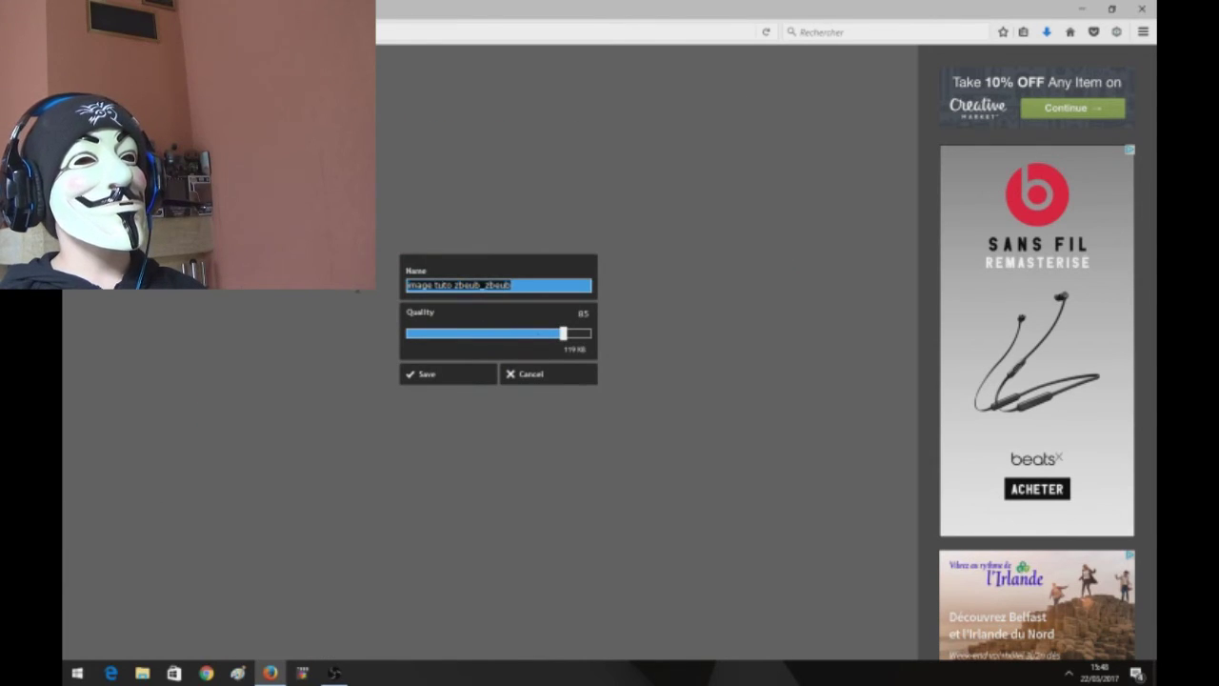
pyautogui.press('BackSpace')
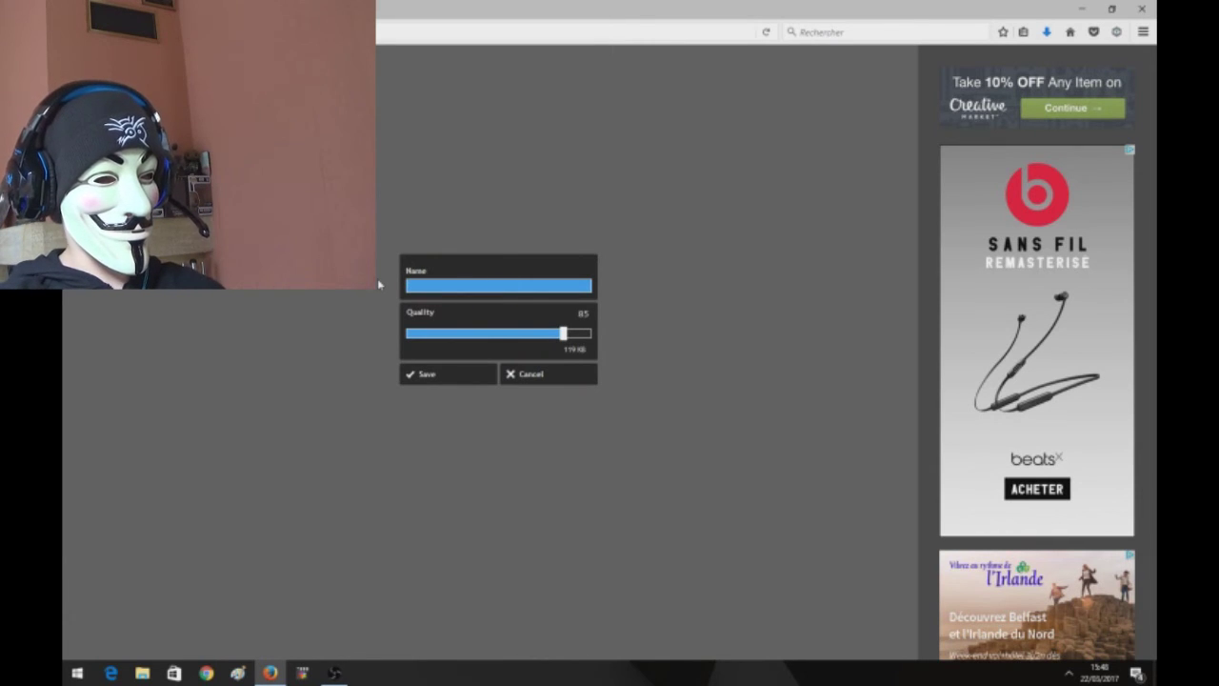
pyautogui.write('miniature tuto')
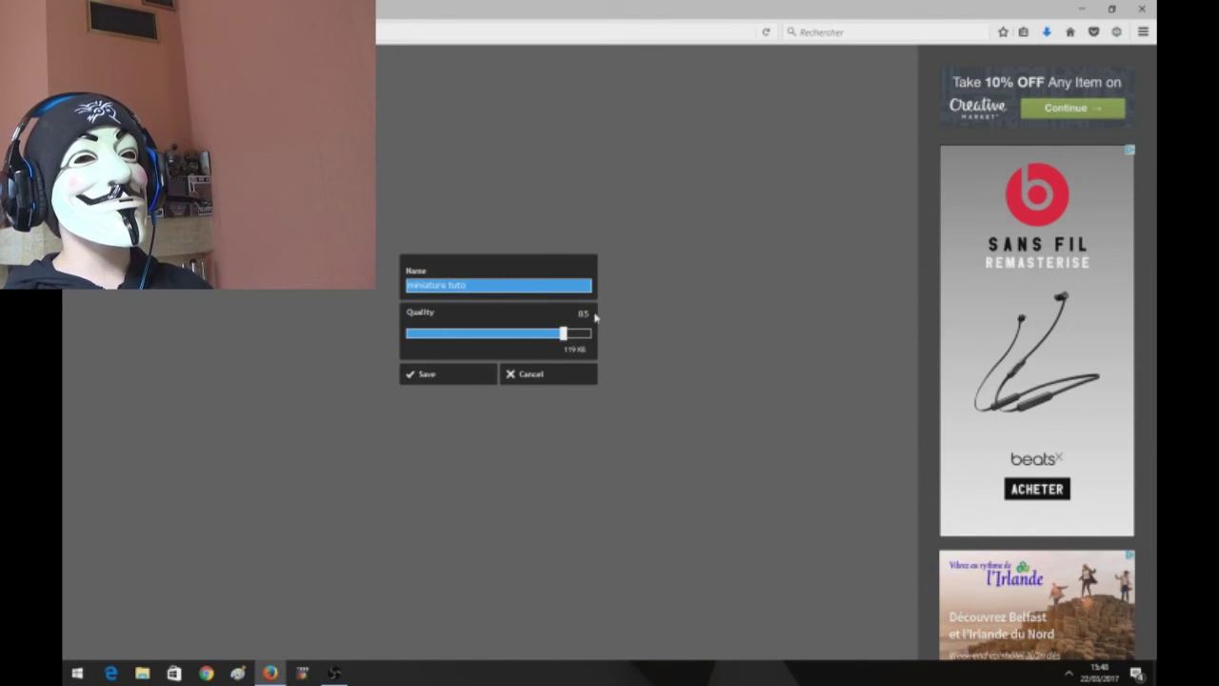
pyautogui.moveTo(560, 345); pyautogui.dragTo(620, 343)
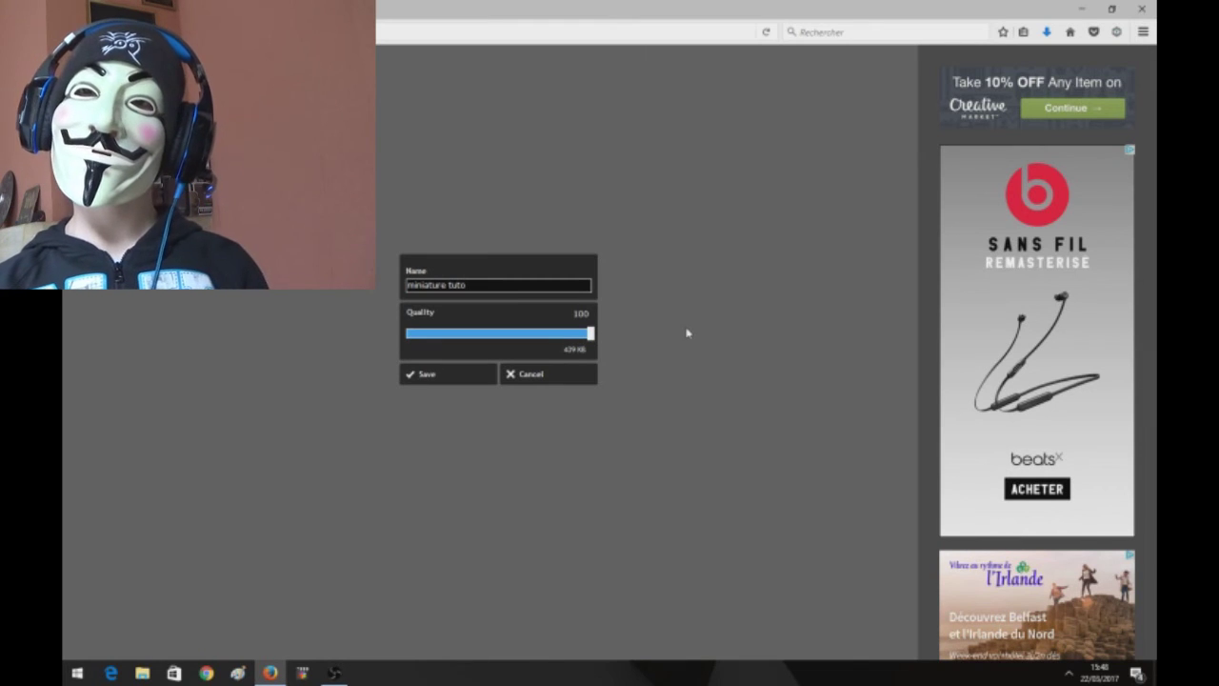
pyautogui.click(454, 377)
pyautogui.scroll(-2, 391, 143)
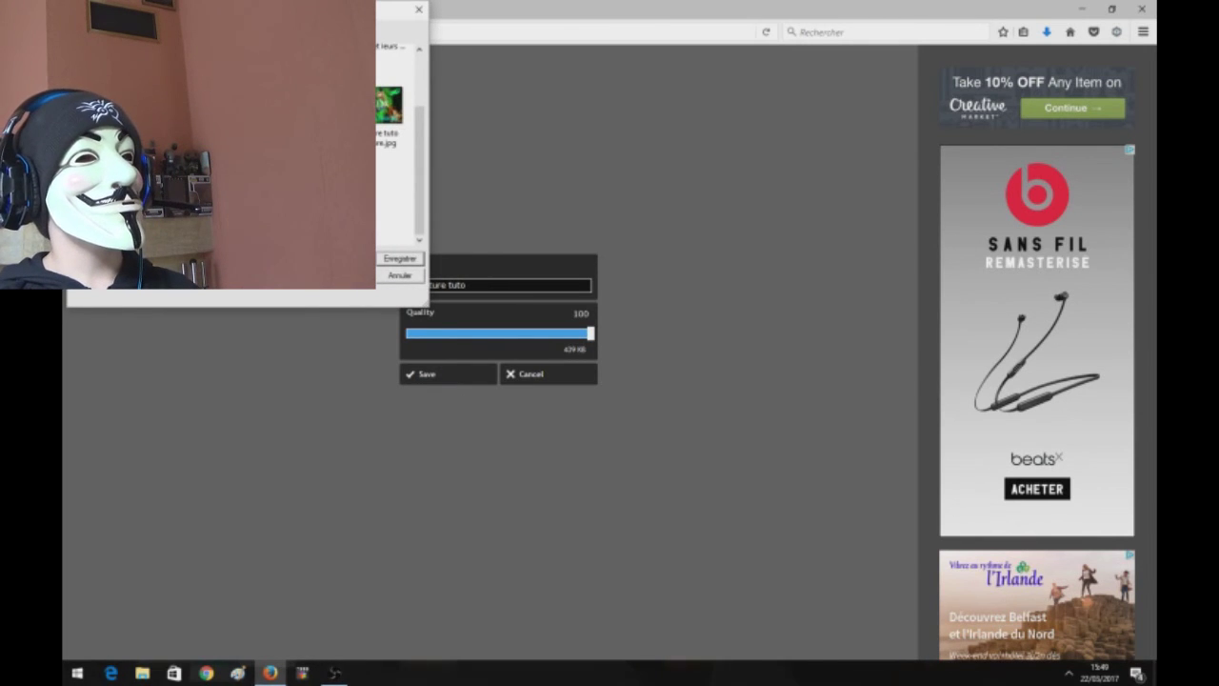
pyautogui.click(389, 263)
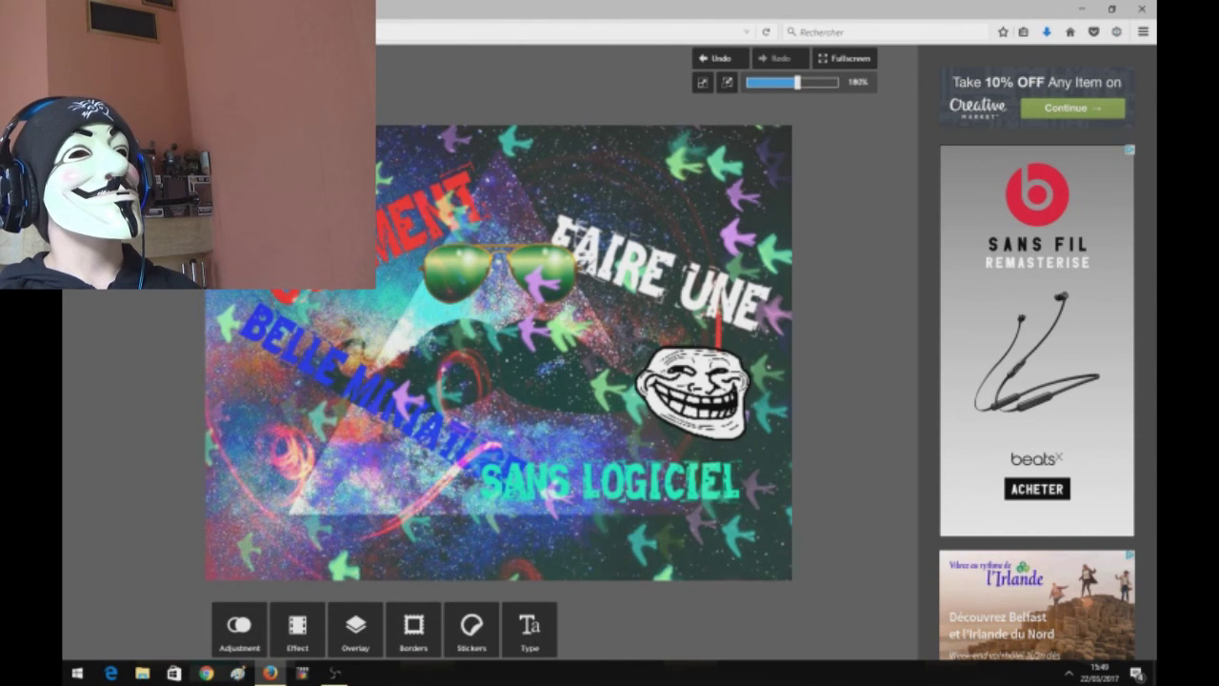
# Step: Switch to the YouTube channel page open in the other browser tab
pyautogui.hotkey('ctrl', 'Tab')
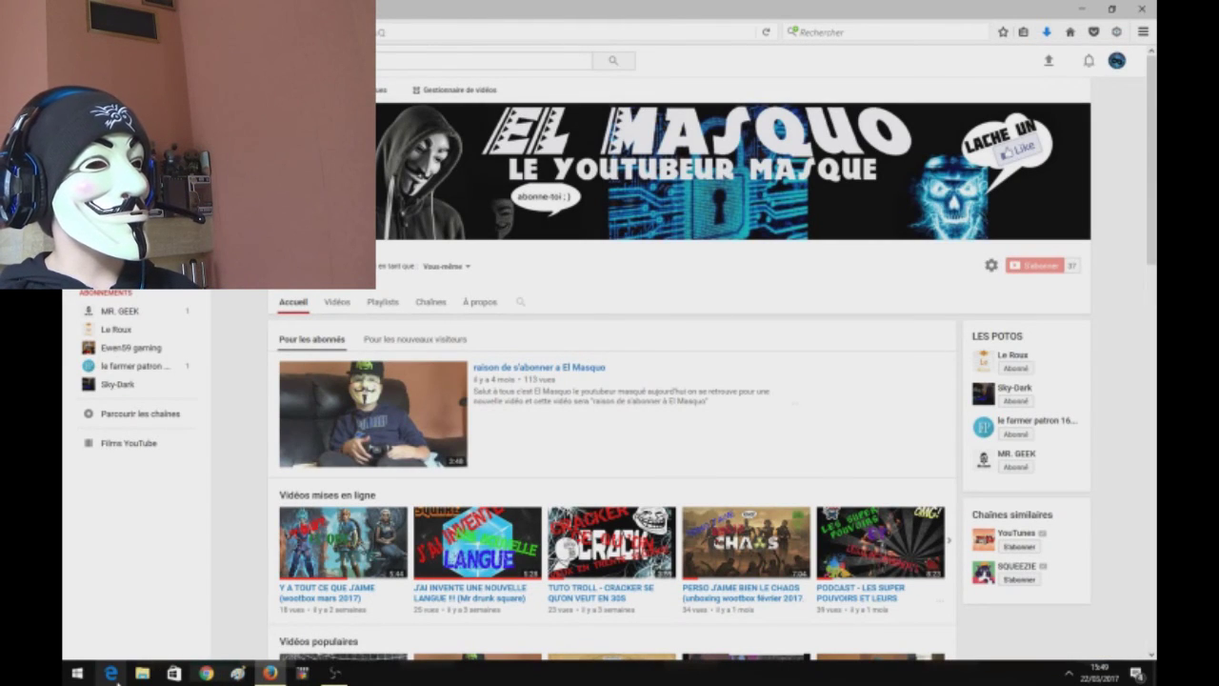